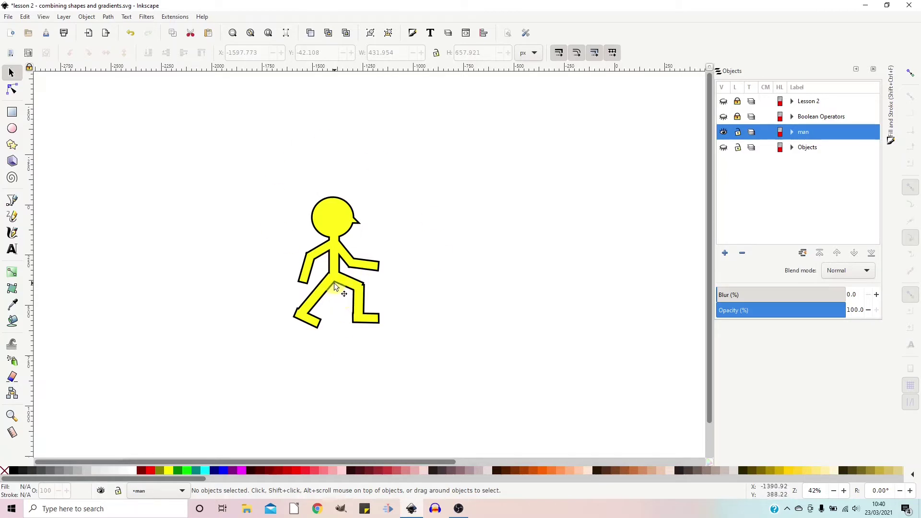
Select the yellow man and rotate him 90° anticlockwise four times, through a full turn
click(337, 222)
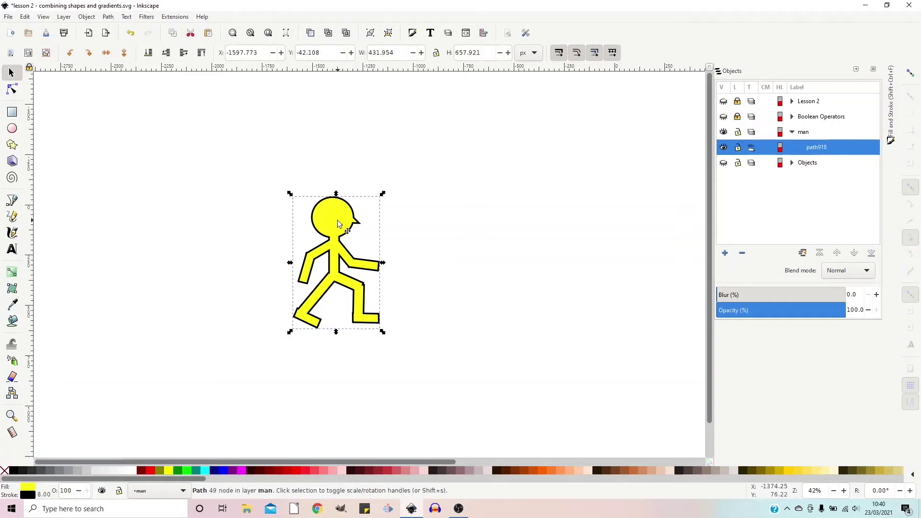
click(71, 52)
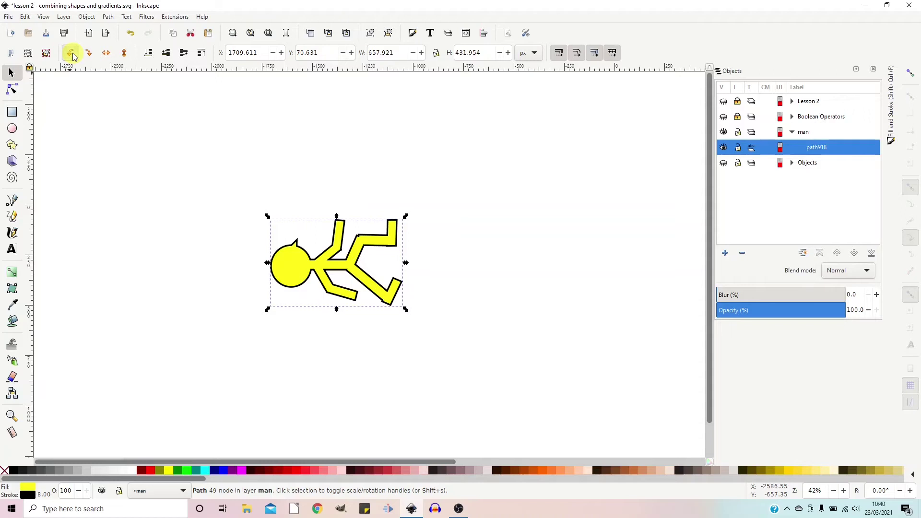
click(71, 54)
click(72, 54)
click(74, 56)
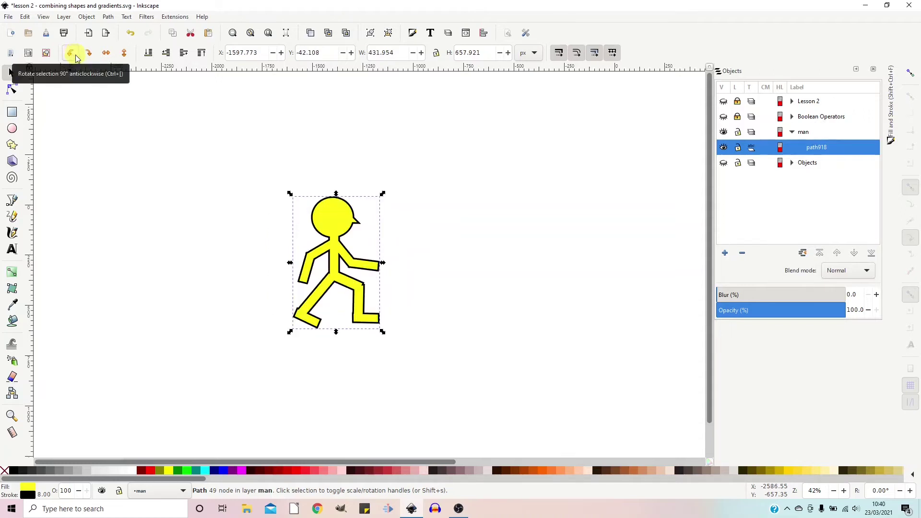
Rotate the yellow man 90° clockwise four times, through a full turn
click(91, 57)
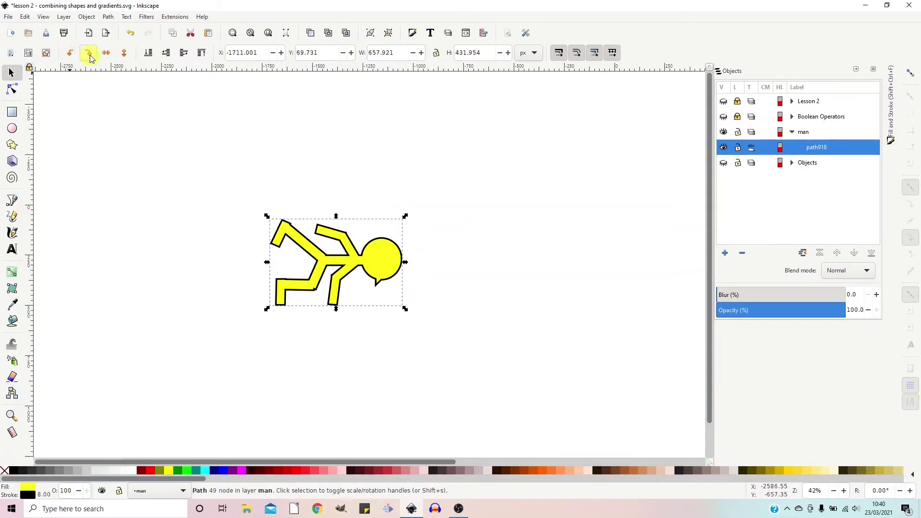
click(90, 56)
click(91, 57)
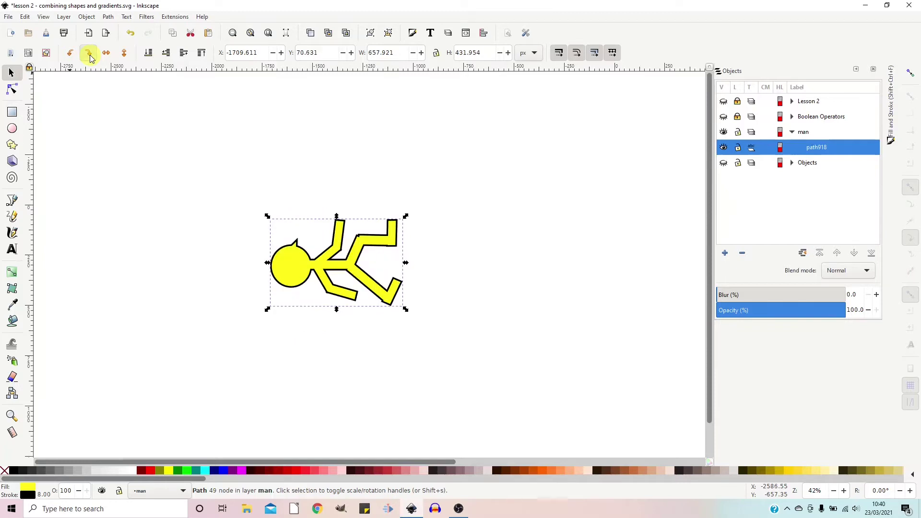
click(90, 57)
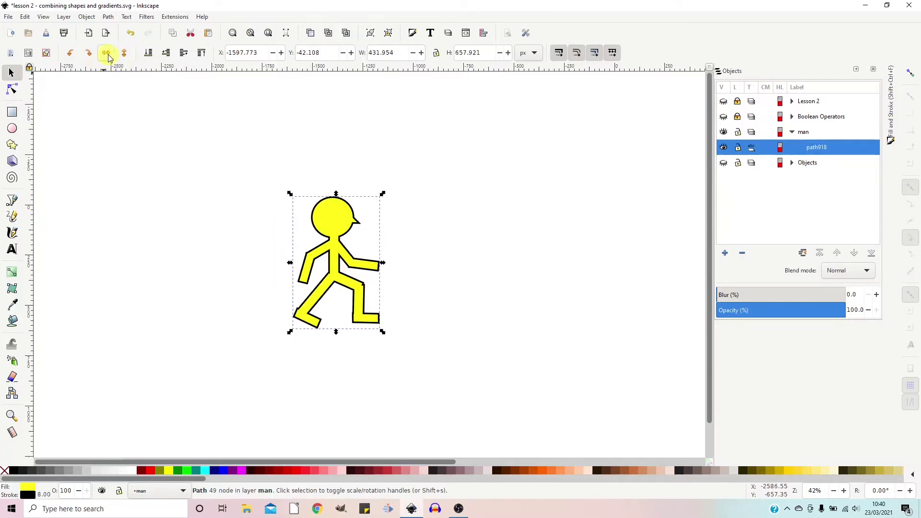
Flip the yellow man horizontally twice and vertically twice
click(107, 53)
click(107, 53)
click(124, 55)
click(124, 55)
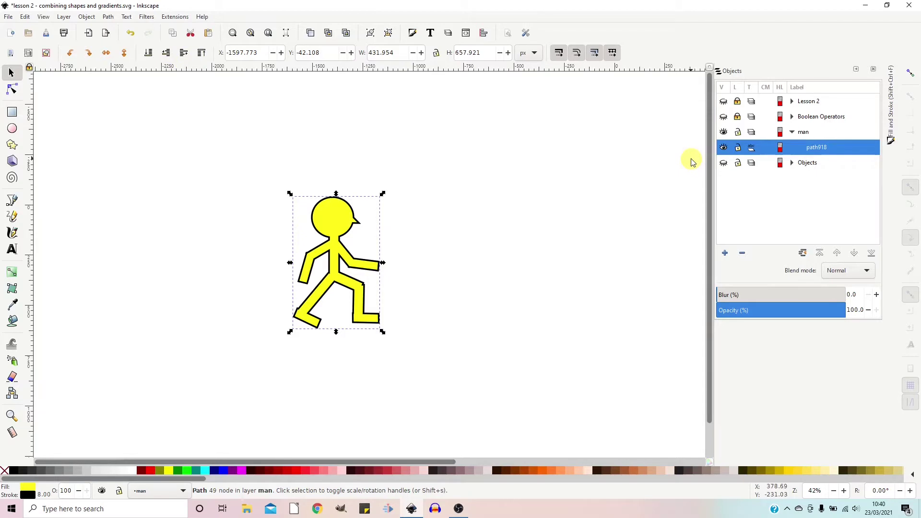
Show the Objects layer instead of the man layer and move the green triangle over the yellow star and red circle
click(723, 163)
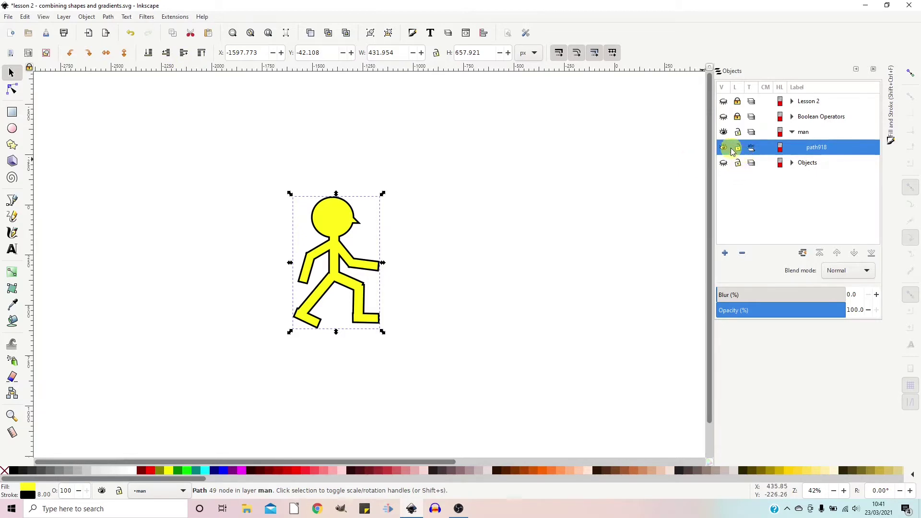
click(723, 131)
drag(364, 210, 341, 195)
drag(491, 326, 472, 320)
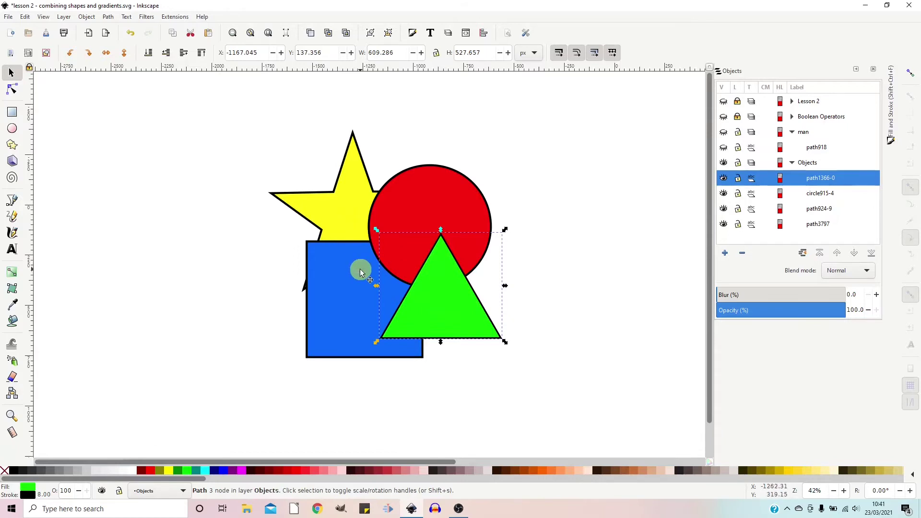
mouse_move(456, 297)
mouse_down()
mouse_move(504, 282)
mouse_move(484, 228)
mouse_move(421, 292)
mouse_move(439, 292)
mouse_up()
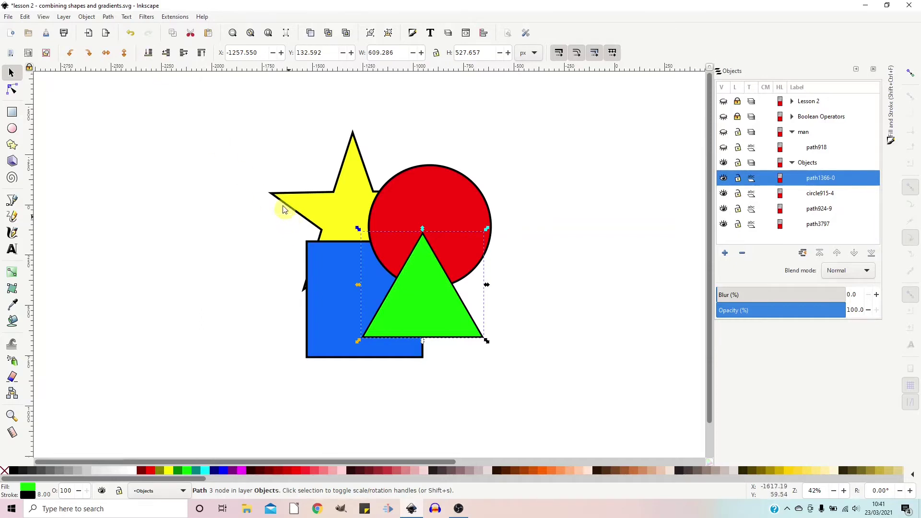
drag(430, 297, 397, 188)
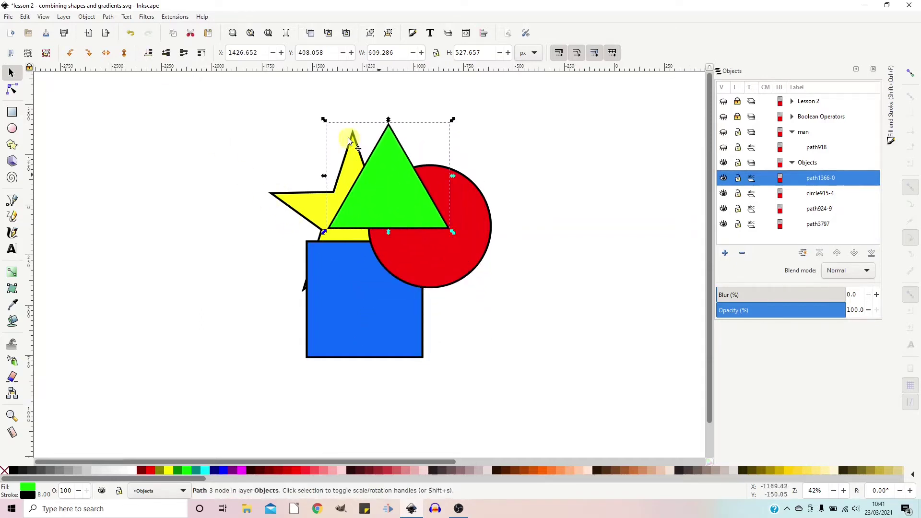
Send the green triangle to the bottom of the stacking order and back to the top, both at once and one level at a time
click(149, 54)
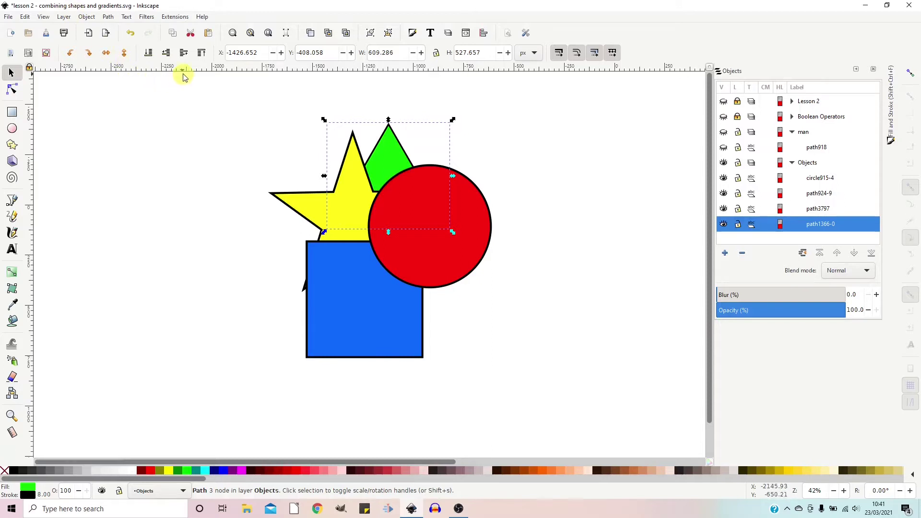
click(202, 53)
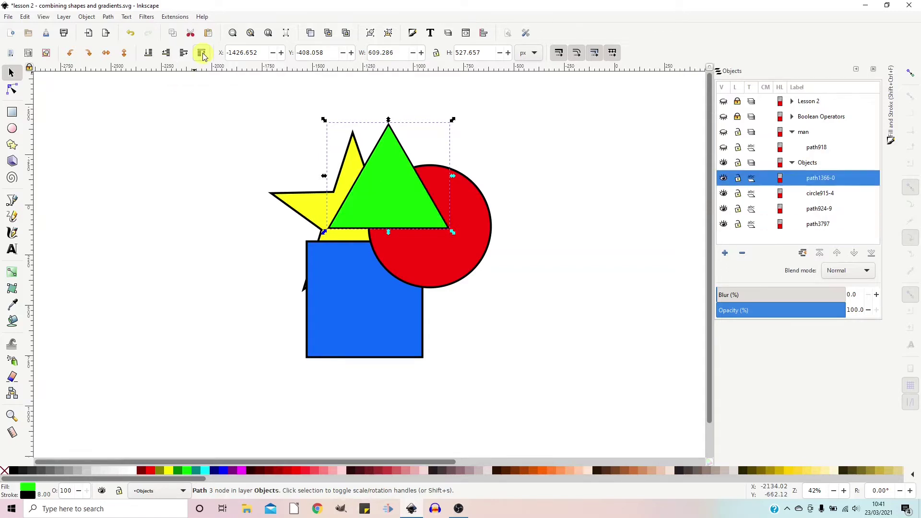
click(167, 54)
click(167, 54)
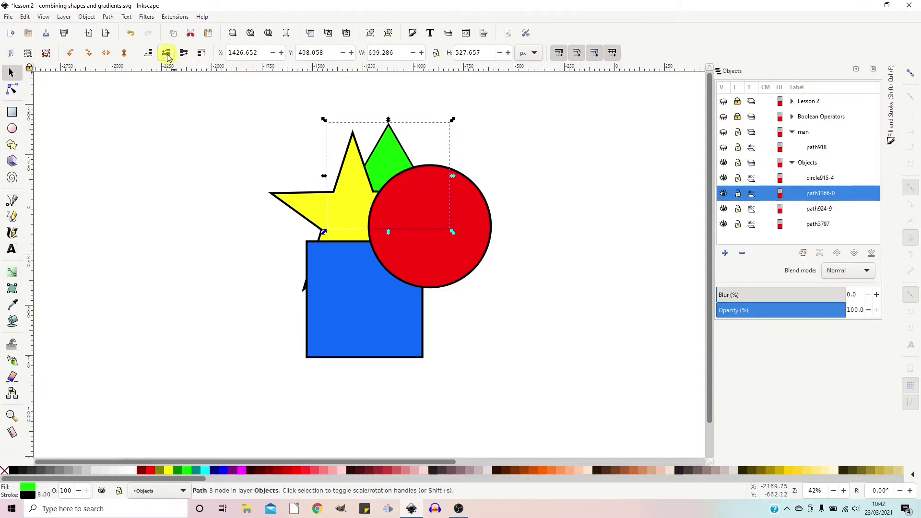
click(167, 54)
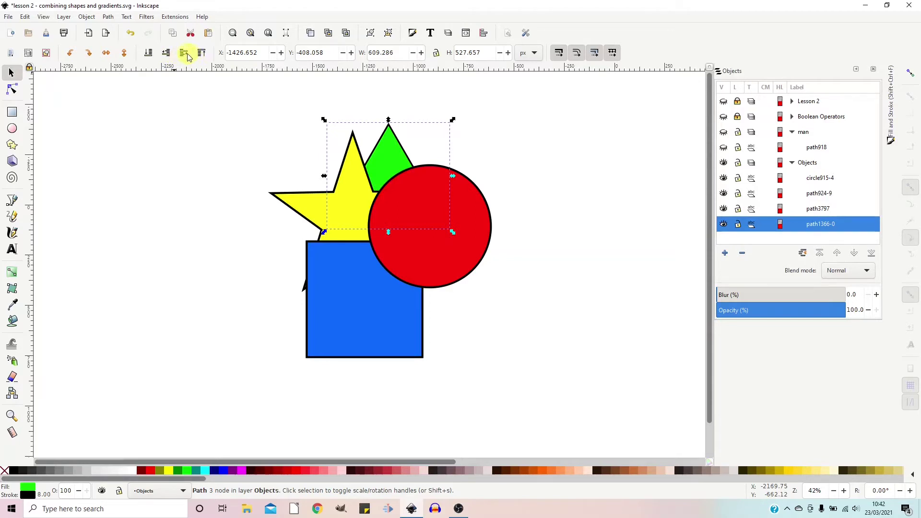
click(187, 55)
click(187, 55)
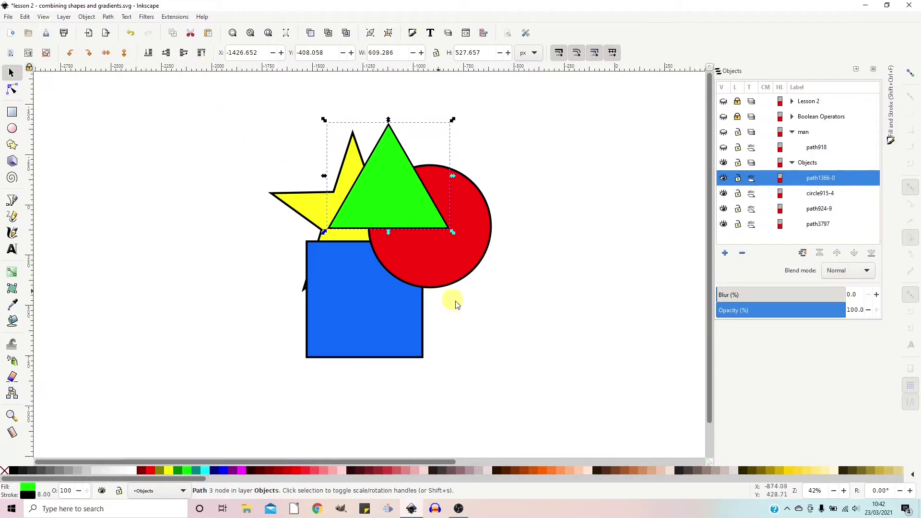
Move the green triangle over the red circle's right edge, and select both shapes with a rubber-band selection before clearing the selection
drag(406, 190, 529, 223)
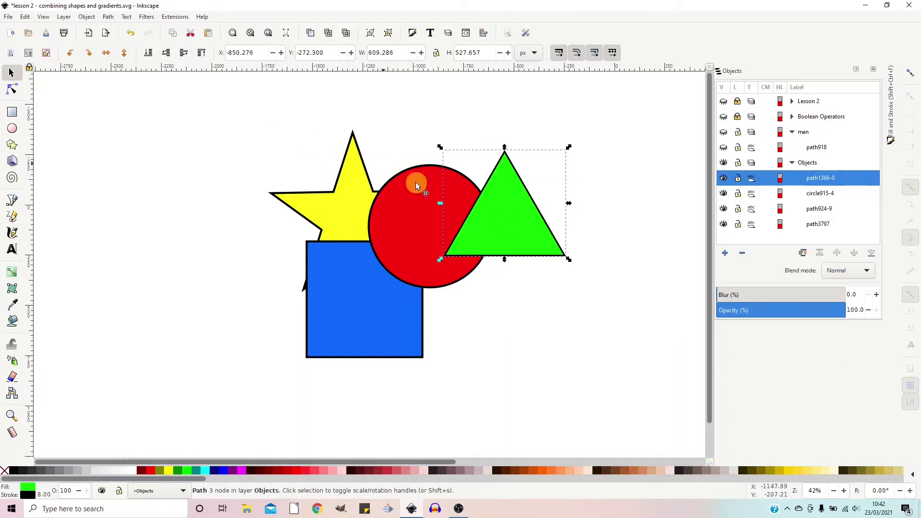
click(384, 127)
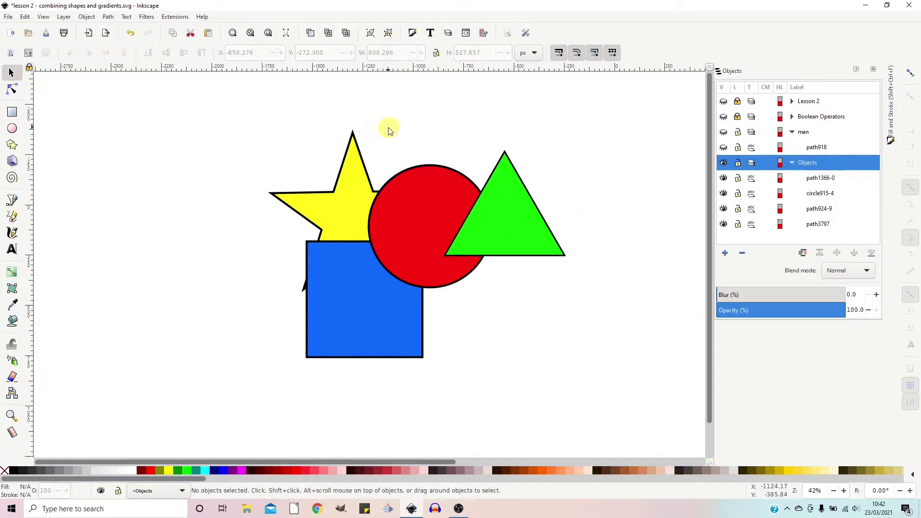
drag(367, 112, 585, 307)
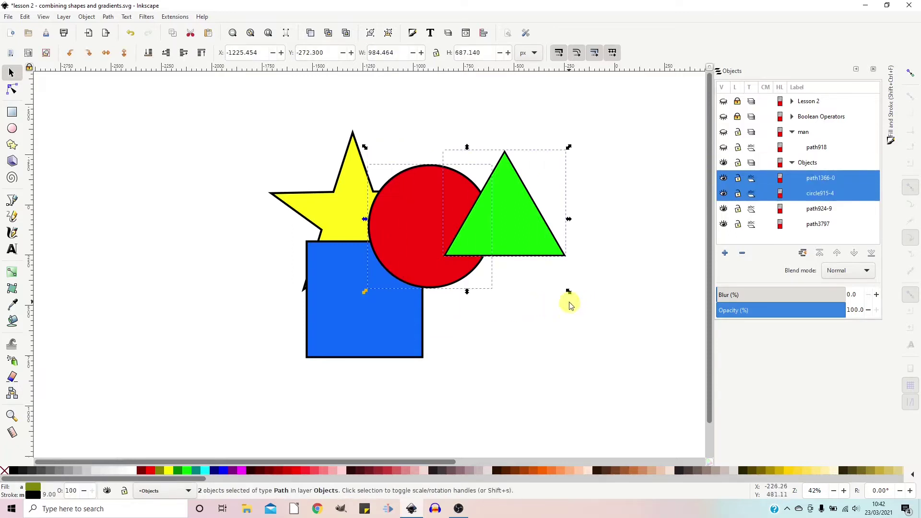
click(560, 332)
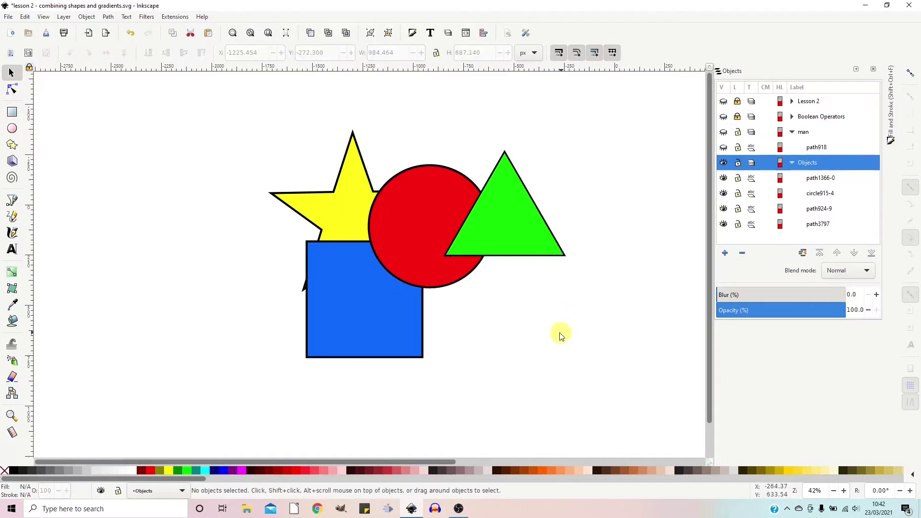
Select the green triangle and the red circle together and group them
click(514, 225)
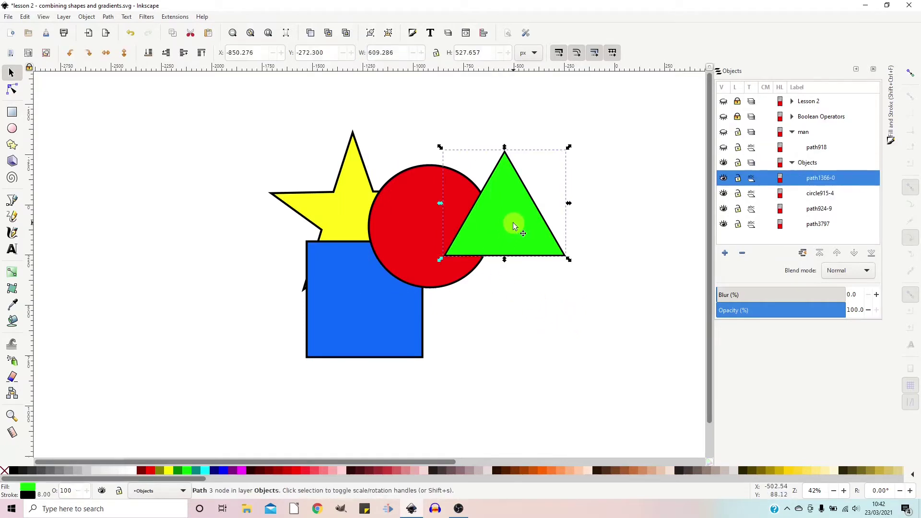
key(shift)
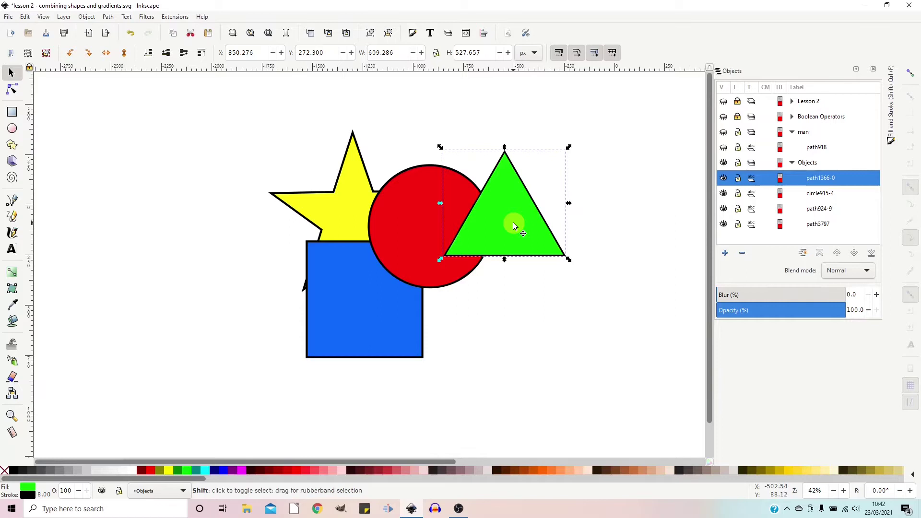
shift+click(404, 225)
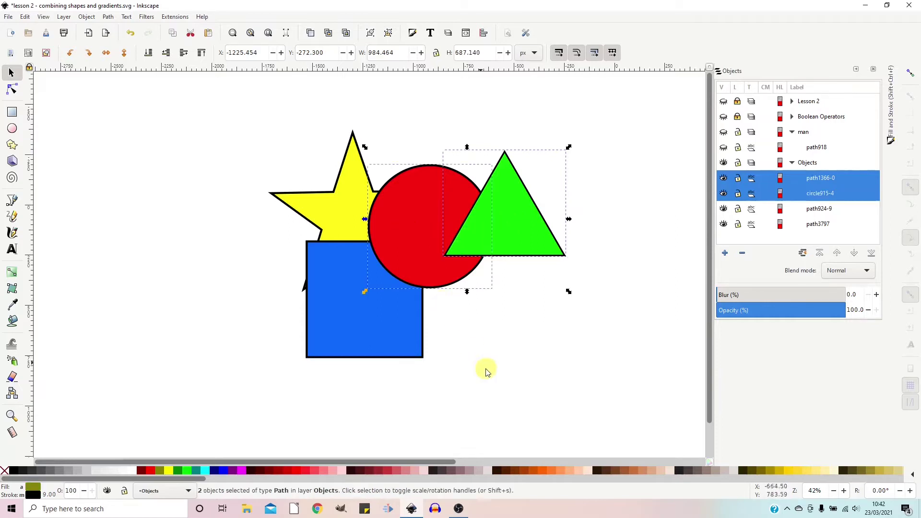
shift+click(401, 215)
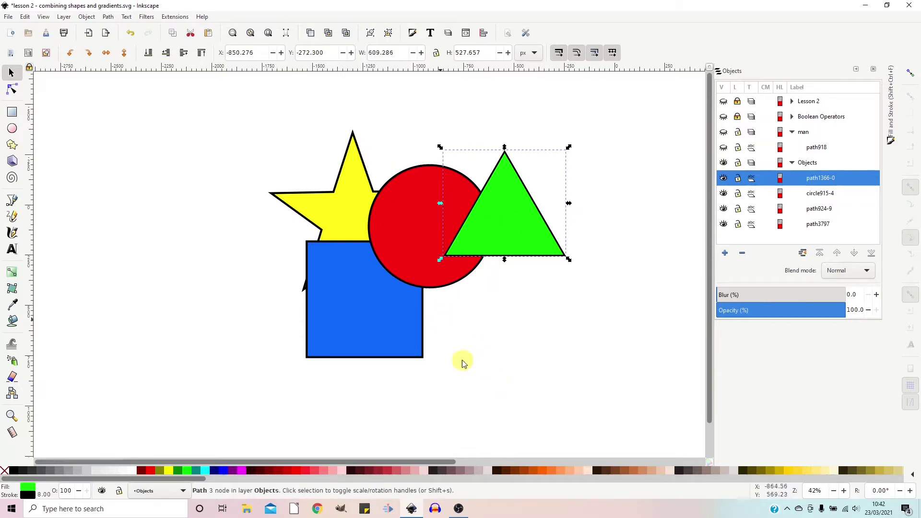
shift+click(405, 236)
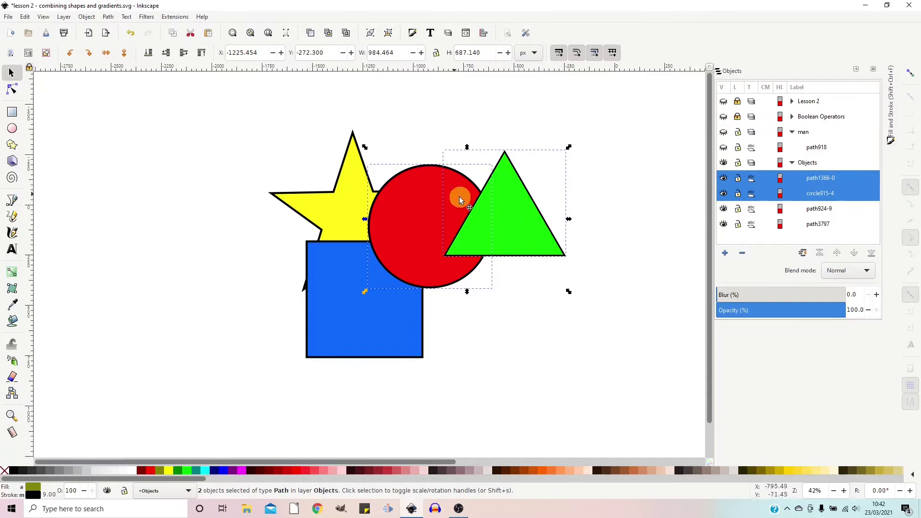
click(371, 32)
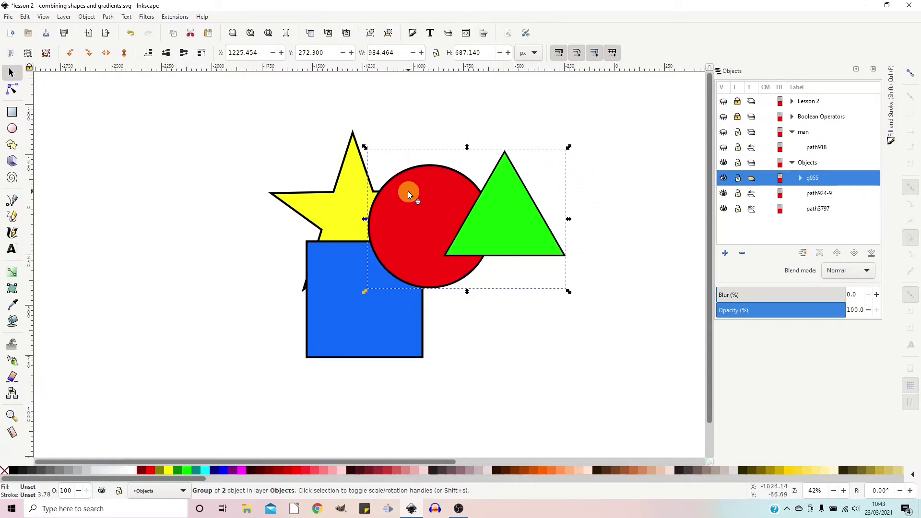
Stretch the circle and triangle group to about 721 px high, and rotate it slightly clockwise while shifting it down and left
mouse_move(468, 144)
mouse_down()
mouse_move(464, 98)
mouse_move(475, 143)
mouse_up()
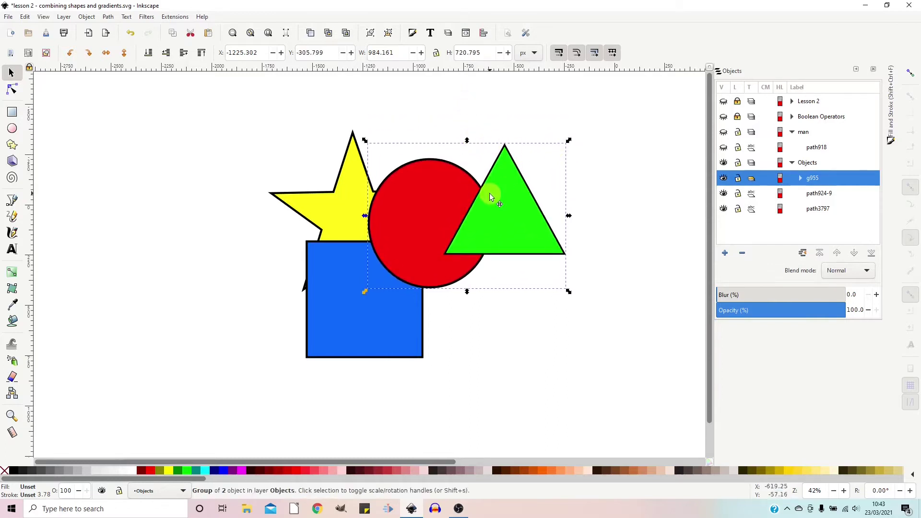
key(shift+s)
drag(569, 139, 593, 129)
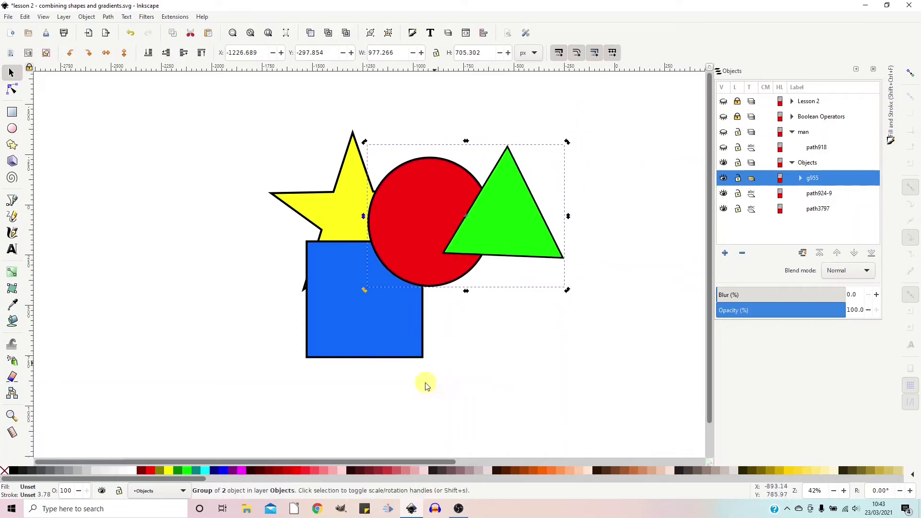
mouse_move(499, 231)
mouse_down()
mouse_move(598, 240)
mouse_move(582, 180)
mouse_move(548, 267)
mouse_move(586, 197)
mouse_move(487, 214)
mouse_move(496, 235)
mouse_up()
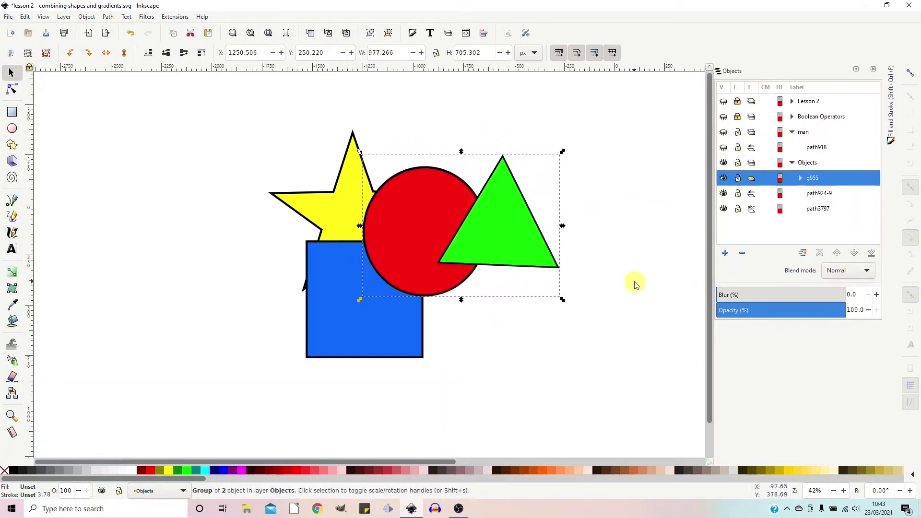
Ungroup the circle and triangle and shift both shapes slightly to the left
click(389, 33)
mouse_move(534, 254)
mouse_down()
mouse_move(646, 244)
mouse_move(525, 244)
mouse_up()
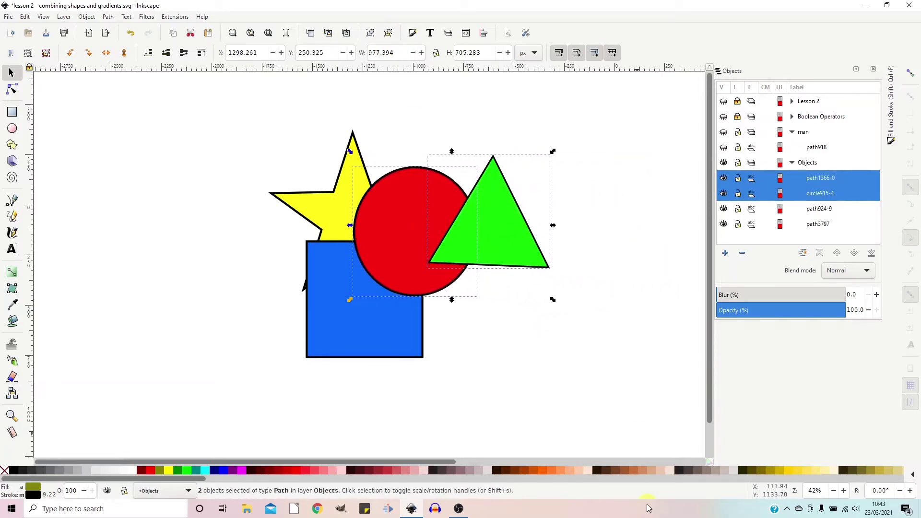
click(516, 349)
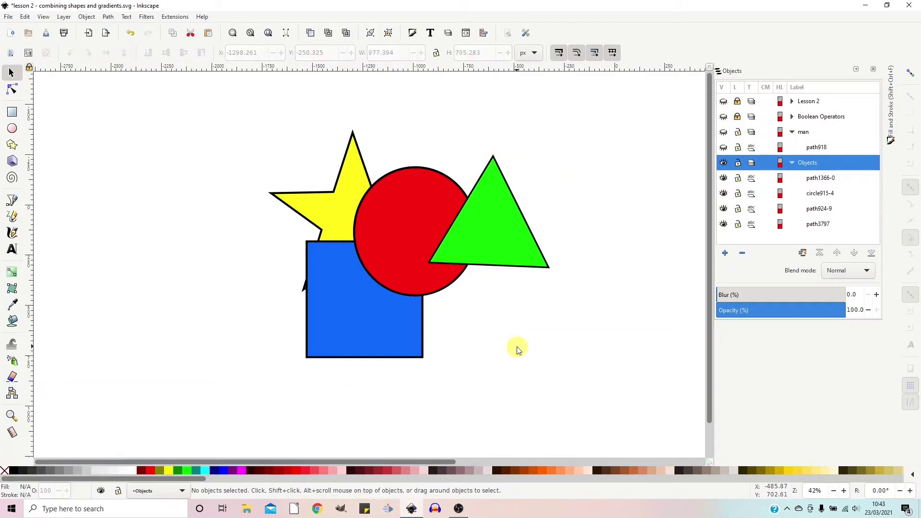
Move the green triangle and the red circle independently, leaving the triangle overlapping the circle's right side
click(504, 228)
drag(505, 228, 508, 187)
drag(422, 260, 419, 279)
drag(507, 215, 488, 237)
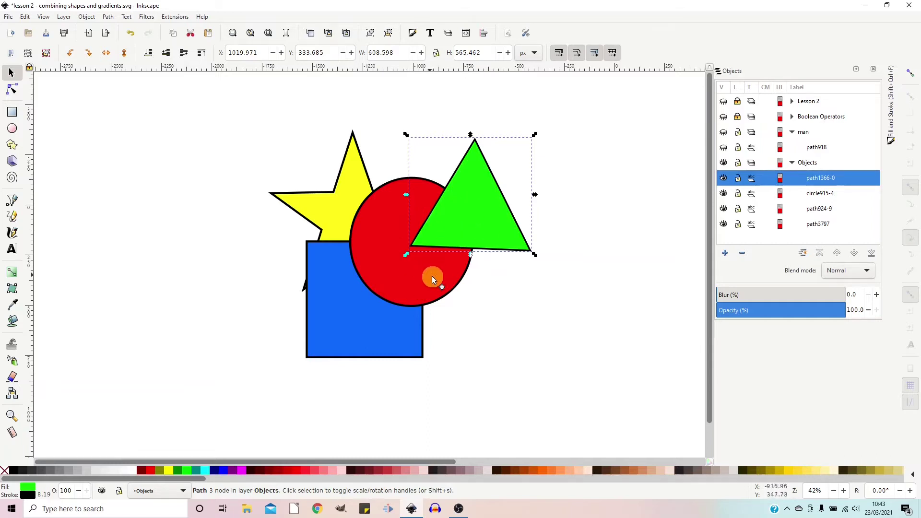
drag(469, 214, 458, 243)
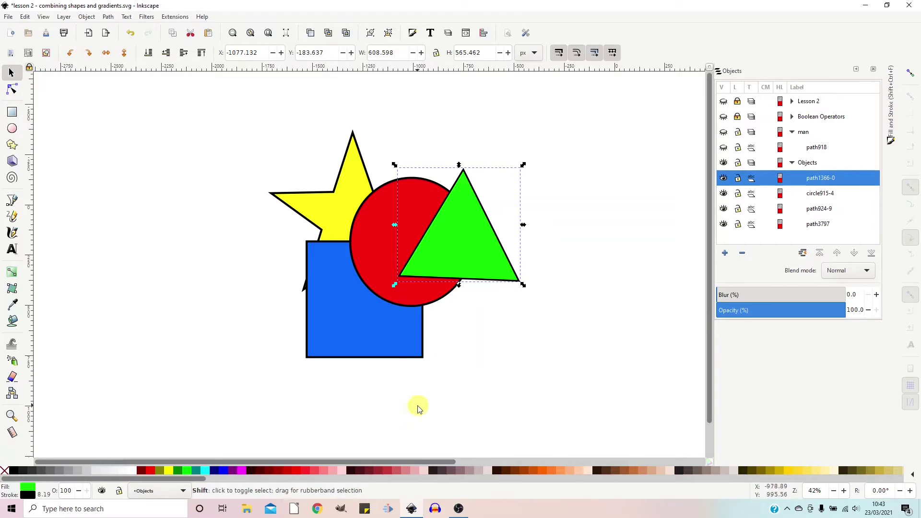
Add the blue square to the selected green triangle and group the two shapes
shift+click(334, 327)
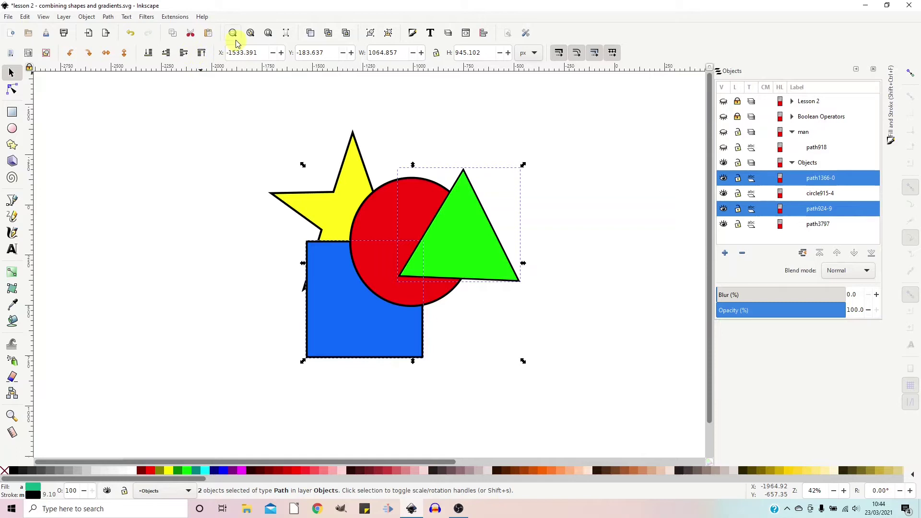
click(370, 34)
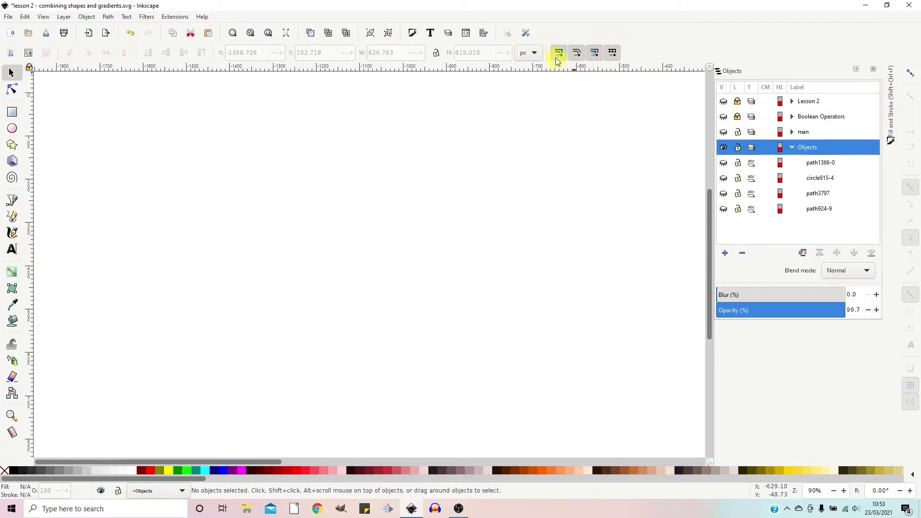
Show the hidden blue square and enlarge it to a rectangle about 921 × 702 px
click(724, 209)
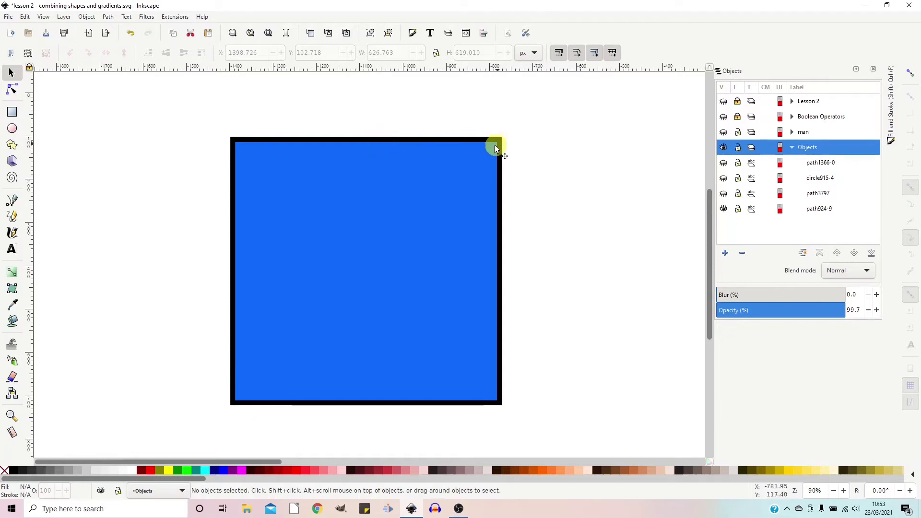
click(473, 165)
drag(507, 139, 631, 99)
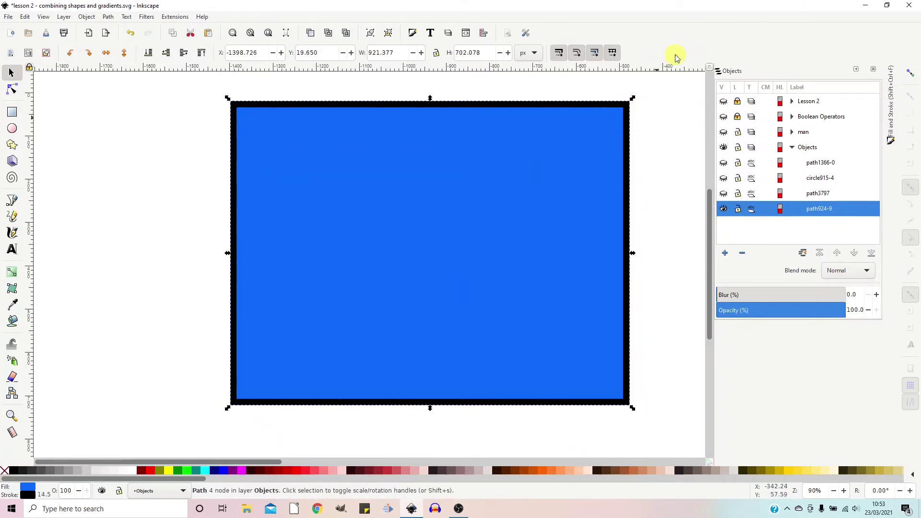
Shrink the blue rectangle to about 147 × 114 px with stroke width scaling off, and enlarge it to about 854 × 648 px with scaling on
click(562, 55)
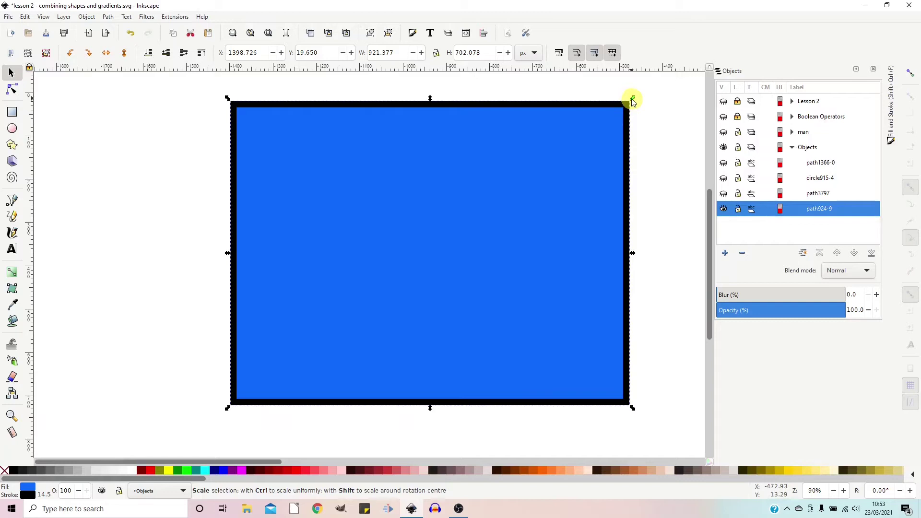
mouse_move(633, 100)
mouse_down()
mouse_move(553, 145)
mouse_move(298, 352)
mouse_up()
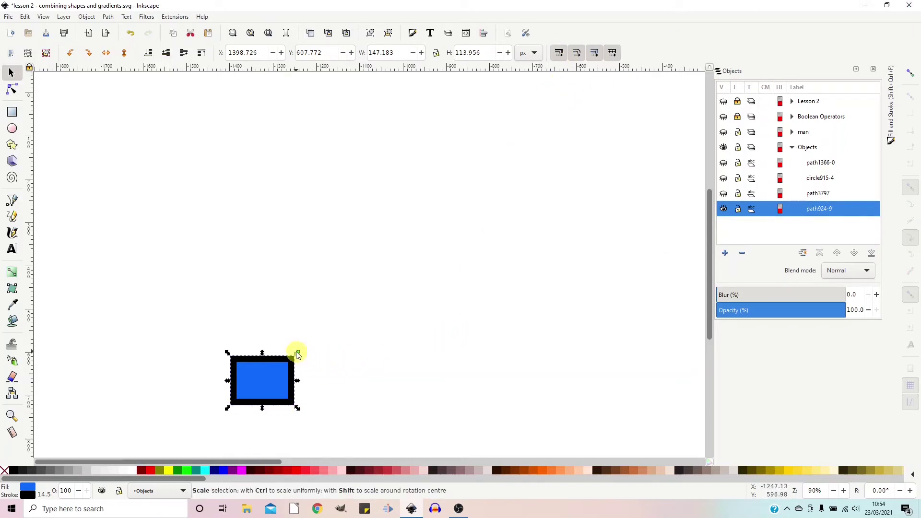
drag(297, 354, 600, 120)
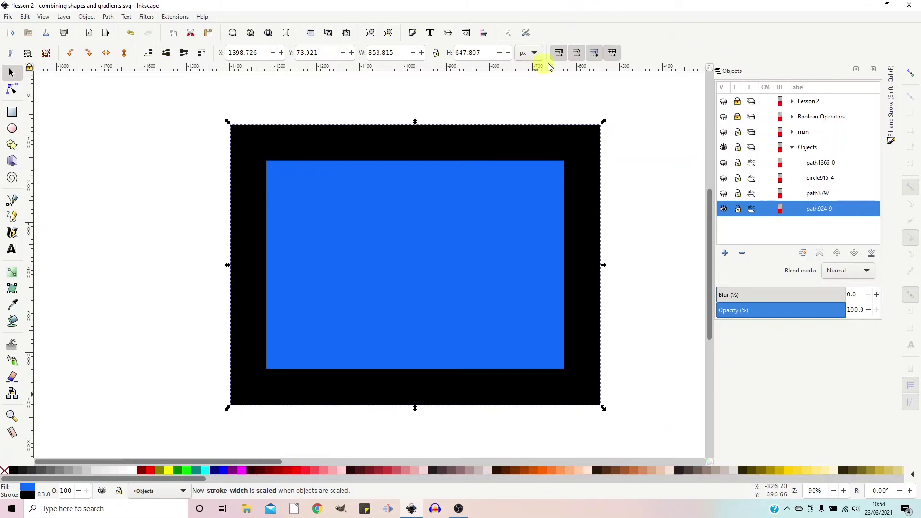
Shrink the blue rectangle to about 34 × 34 px, and turn off stroke width scaling
drag(602, 125, 247, 391)
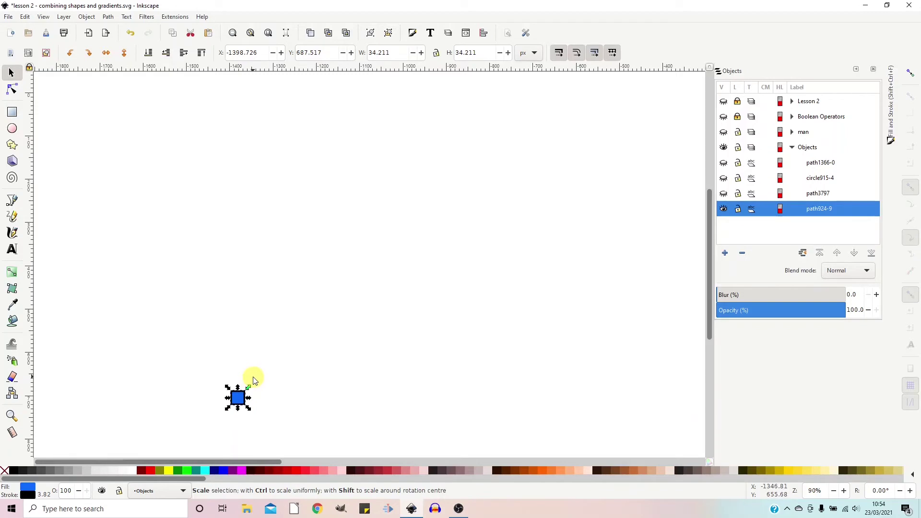
click(559, 54)
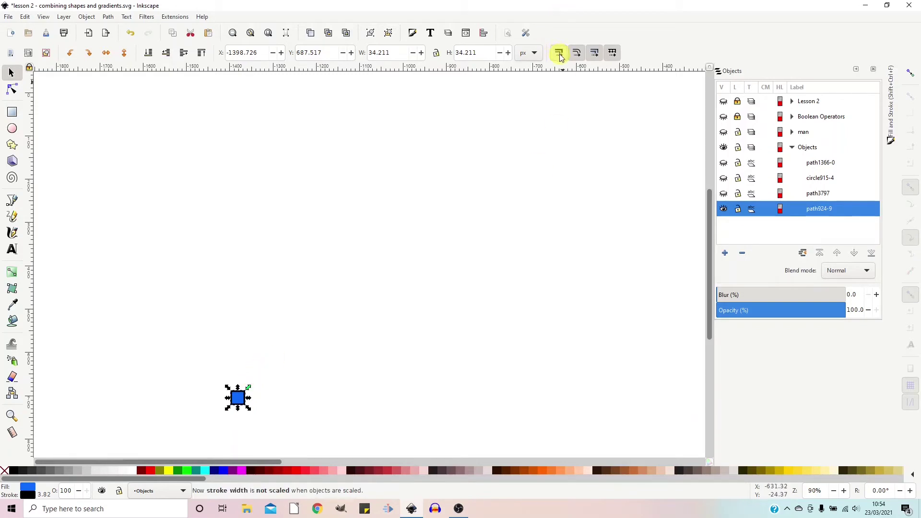
click(288, 361)
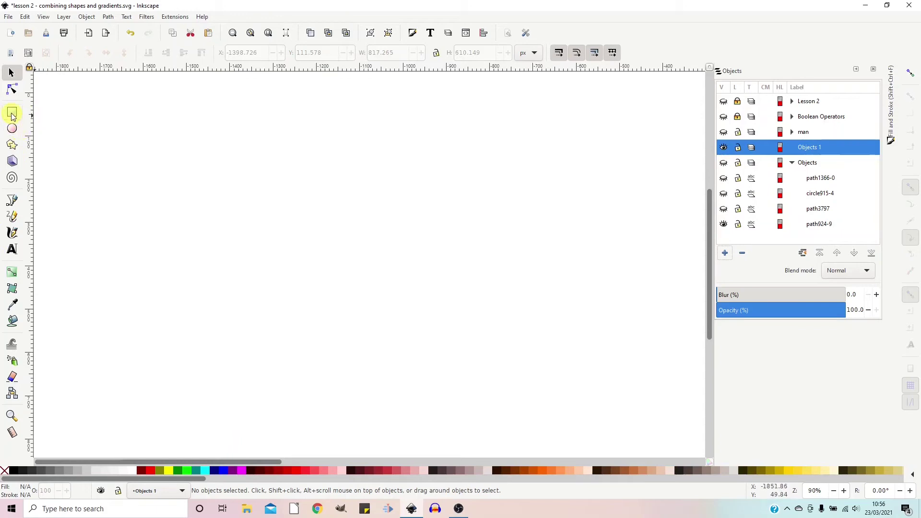
Draw a yellow rectangle, resize it to about 281 × 295 px and round its corners with a radius of about 66 px
click(12, 114)
mouse_move(198, 153)
mouse_down()
mouse_move(243, 220)
mouse_move(324, 298)
mouse_move(394, 303)
mouse_move(400, 312)
mouse_up()
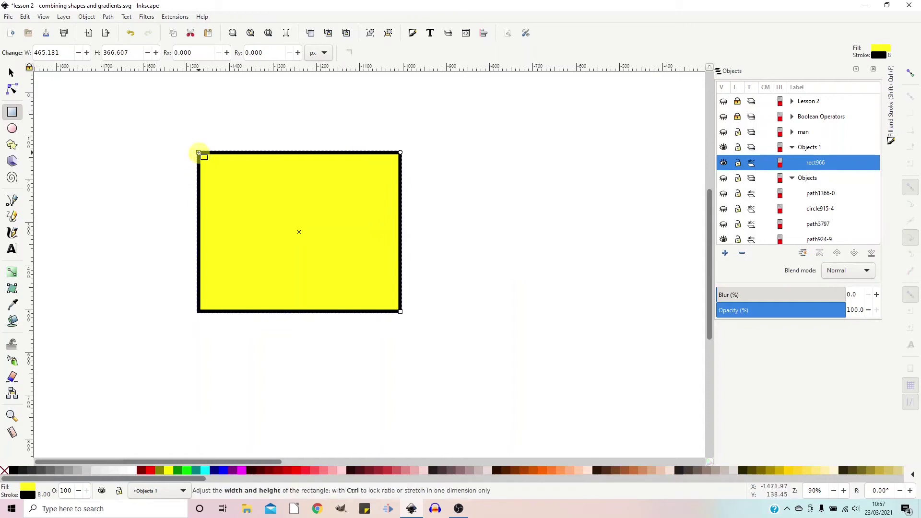
drag(198, 153, 279, 183)
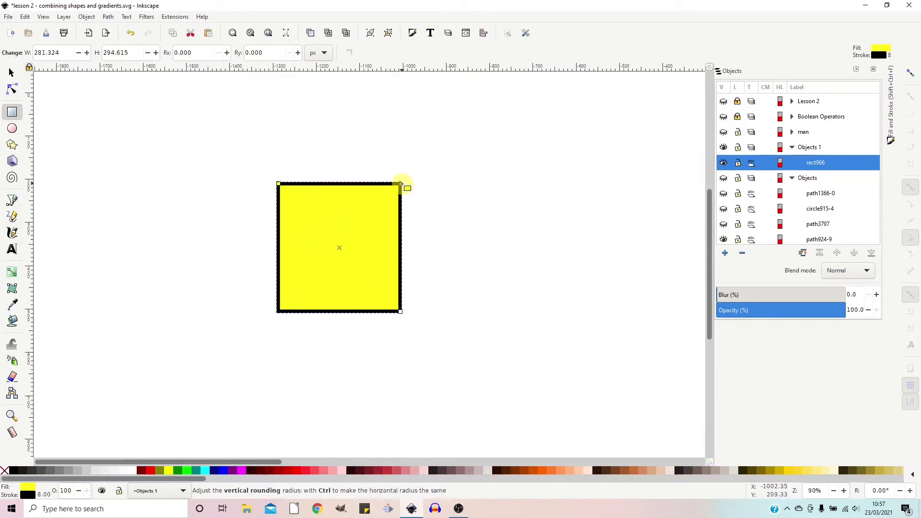
drag(401, 184, 407, 213)
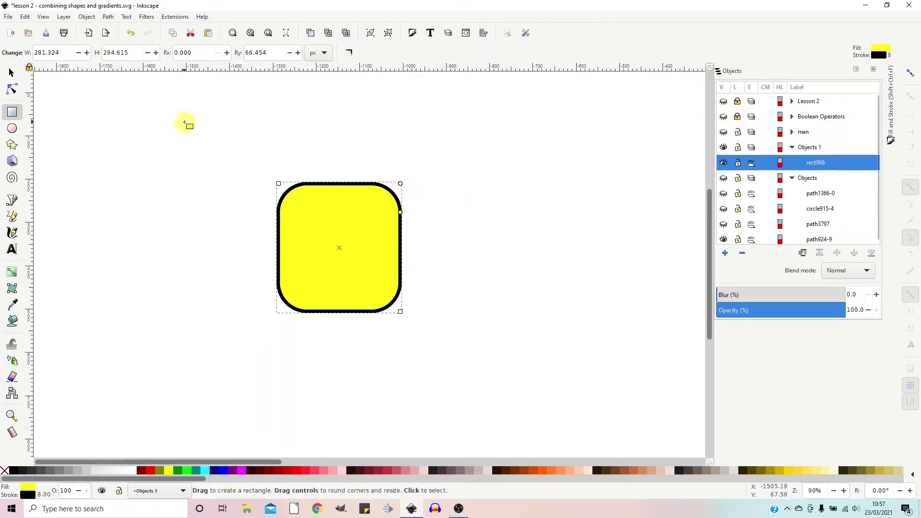
Scale the rounded yellow rectangle up to about 470 × 475 px and back down to about 197 × 212 px
click(12, 73)
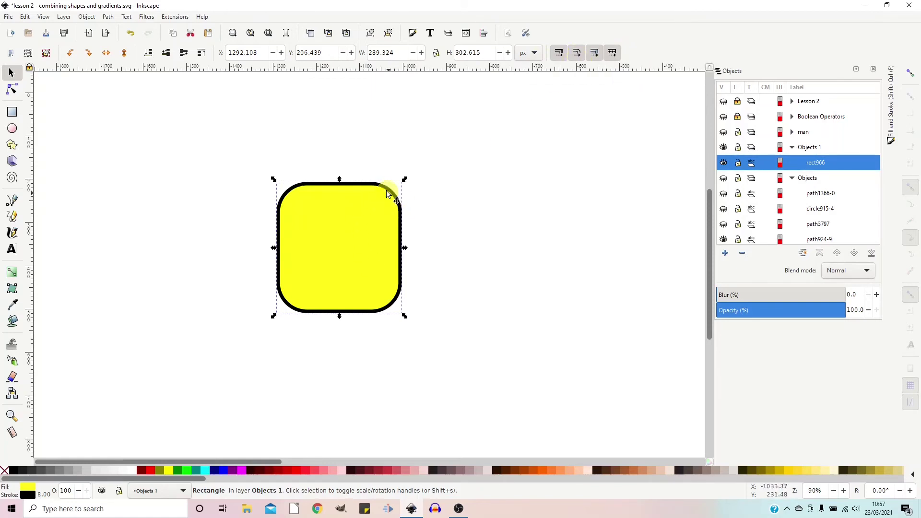
drag(403, 180, 482, 111)
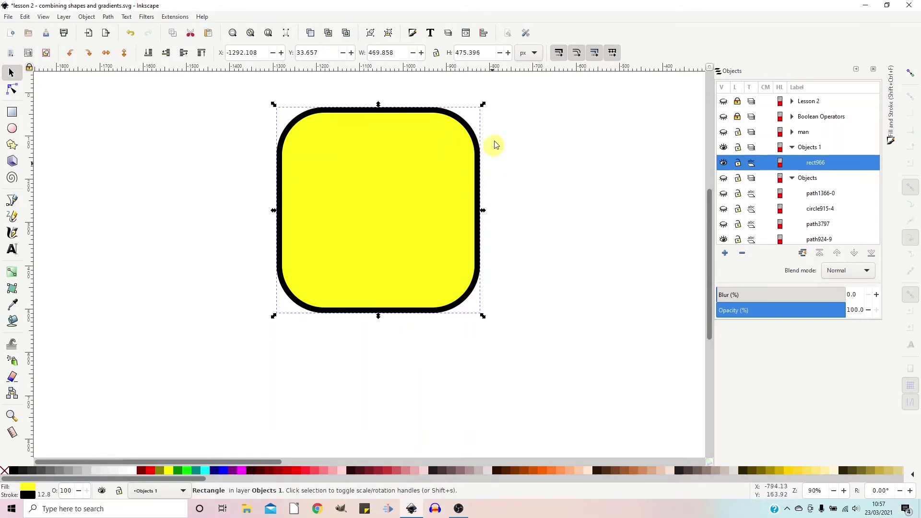
drag(484, 106, 368, 223)
Turn off scaling of rounded corners and enlarge the yellow rectangle to about 478 × 468 px
click(576, 54)
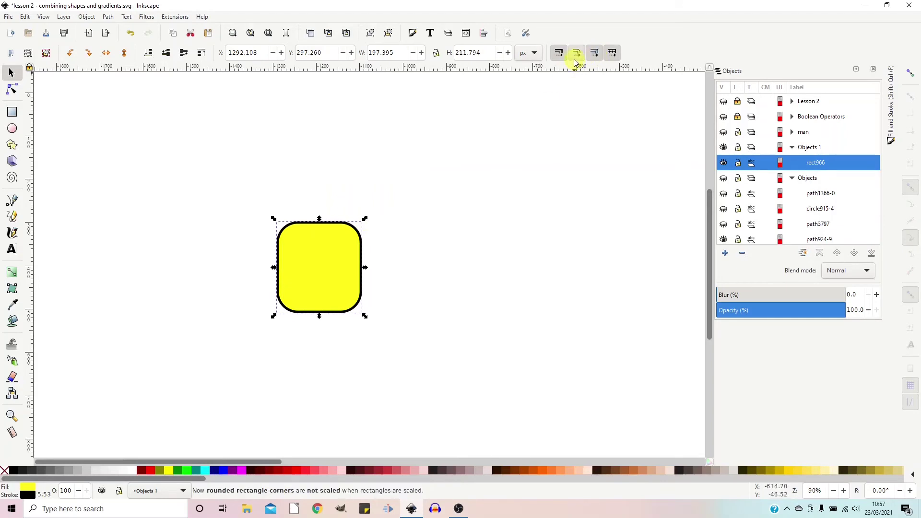
drag(366, 220, 487, 108)
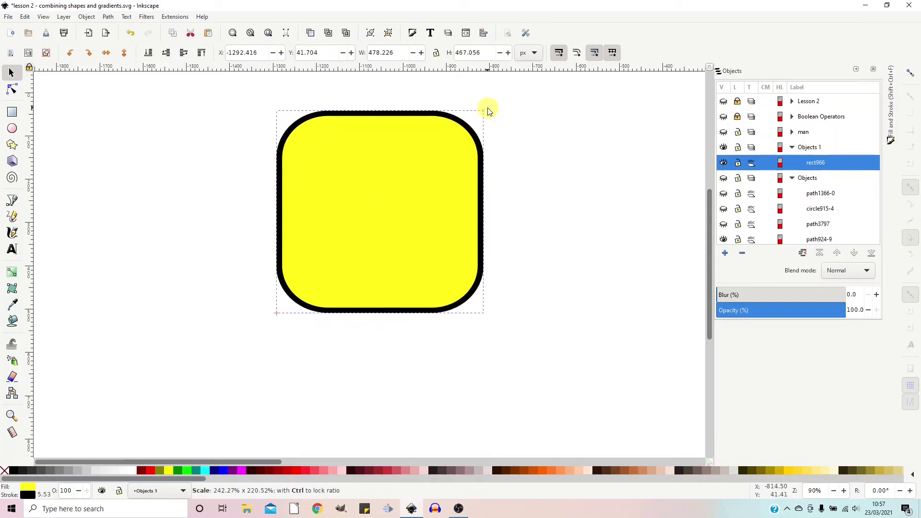
drag(487, 110, 486, 110)
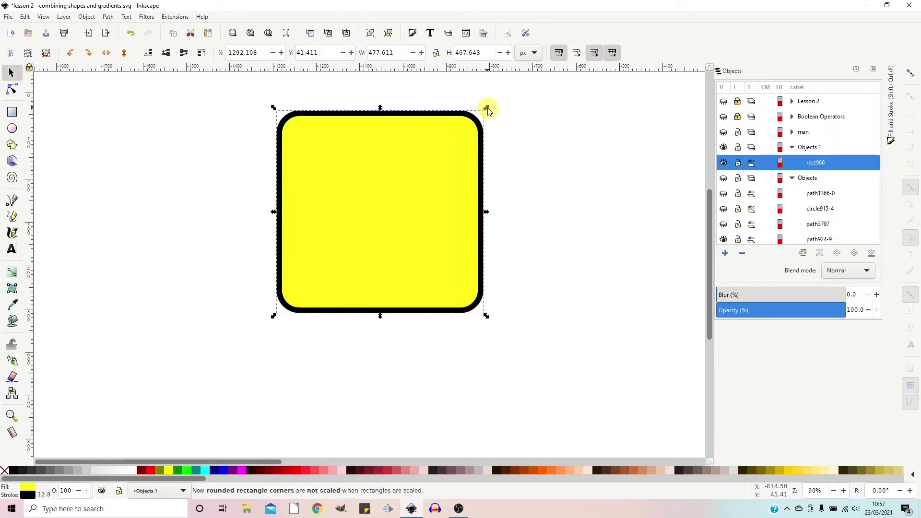
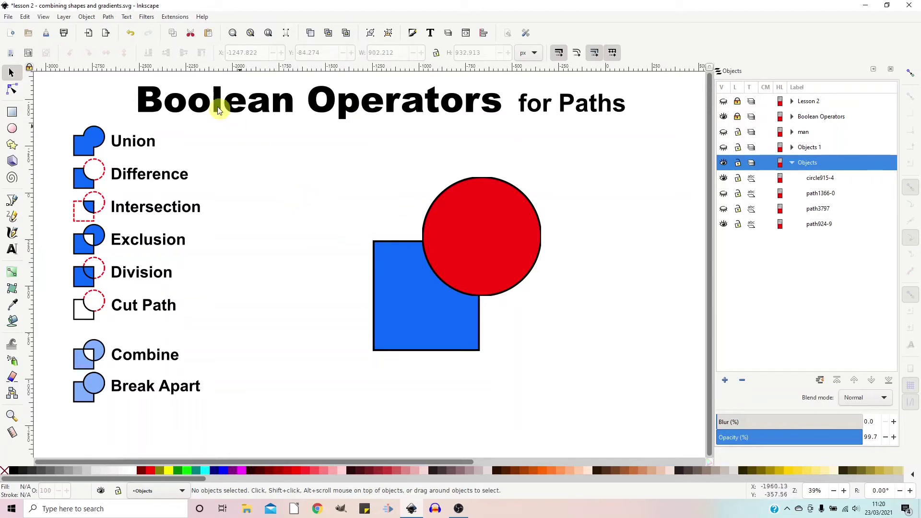
click(109, 18)
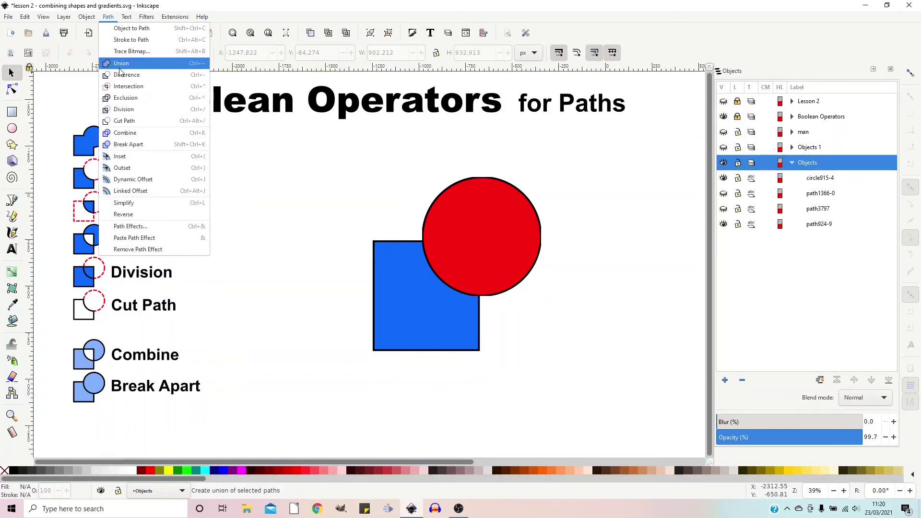
click(327, 172)
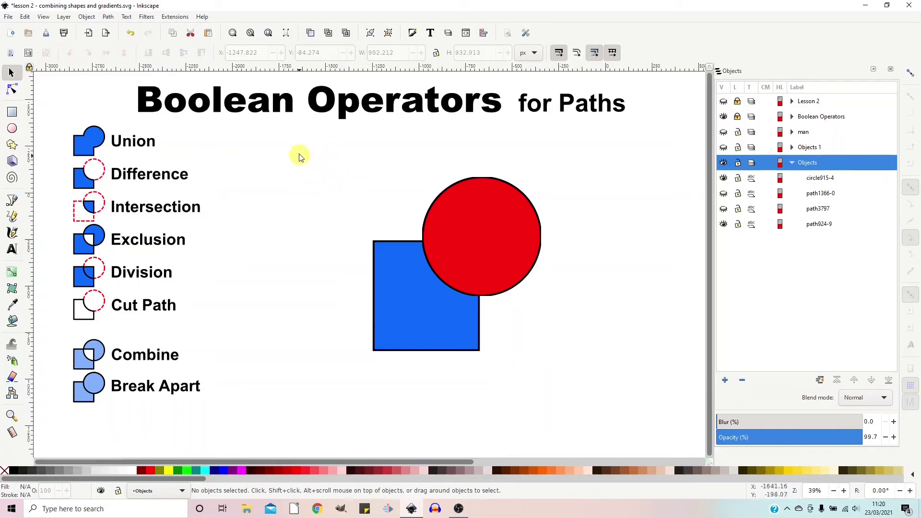
Merge the red circle and the blue square into one path with Union
drag(298, 152, 599, 406)
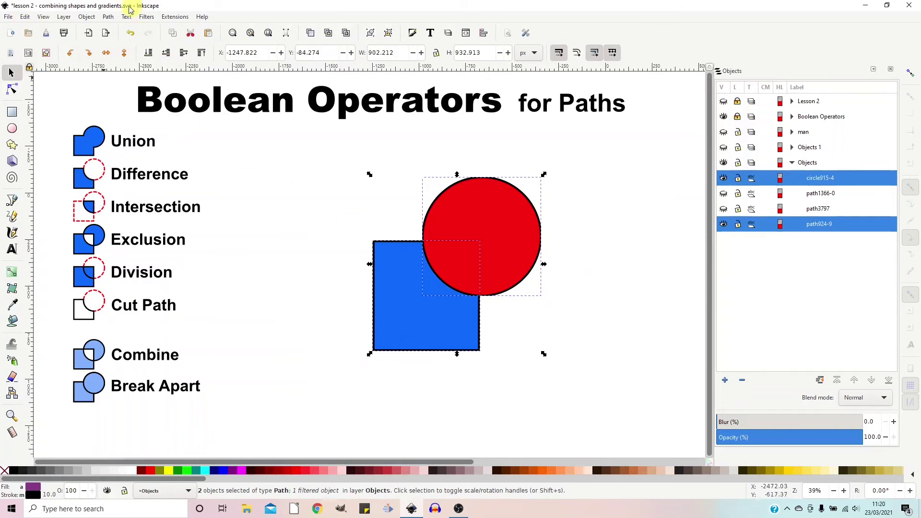
click(109, 17)
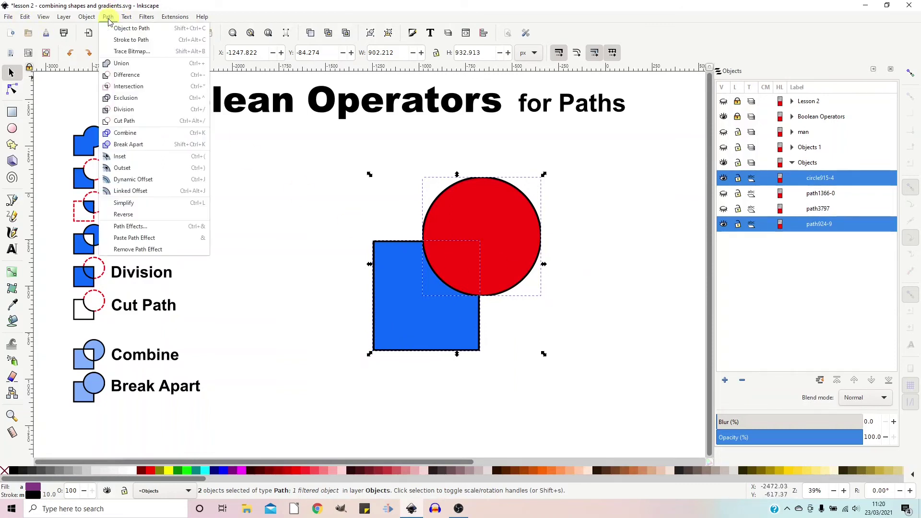
click(124, 64)
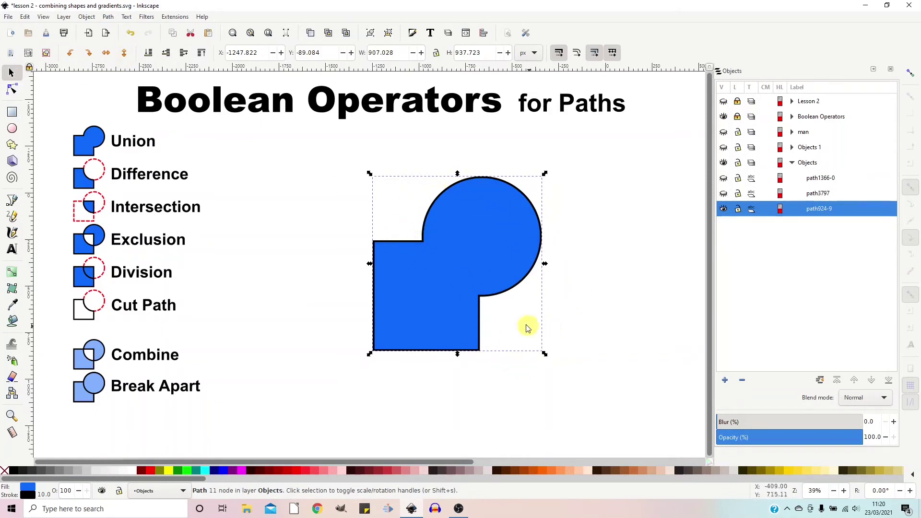
Reshape the merged path by moving its rightmost curve node upward, and undo both the reshaping and the union
click(13, 90)
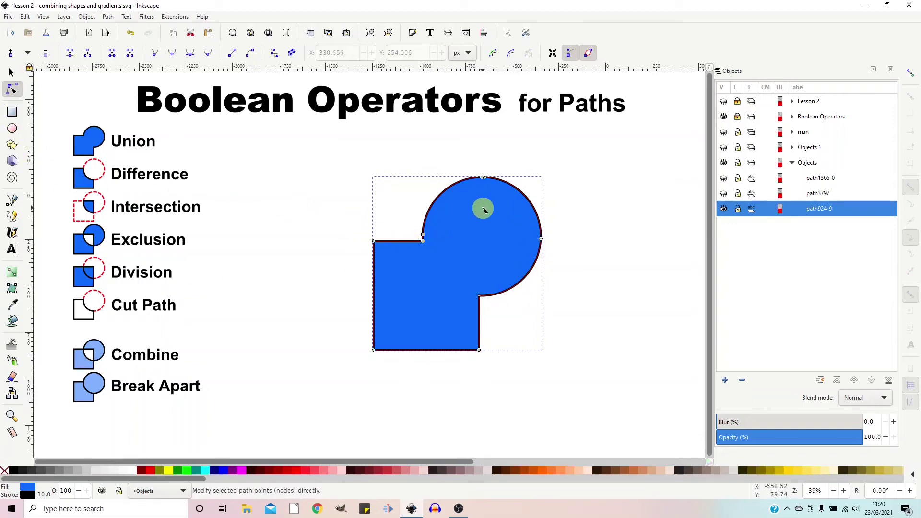
drag(542, 242, 535, 205)
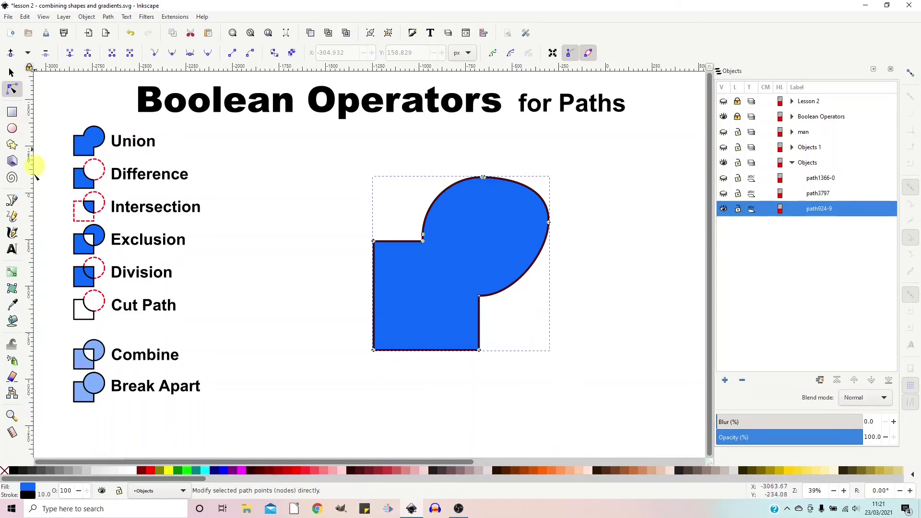
key(ctrl+z)
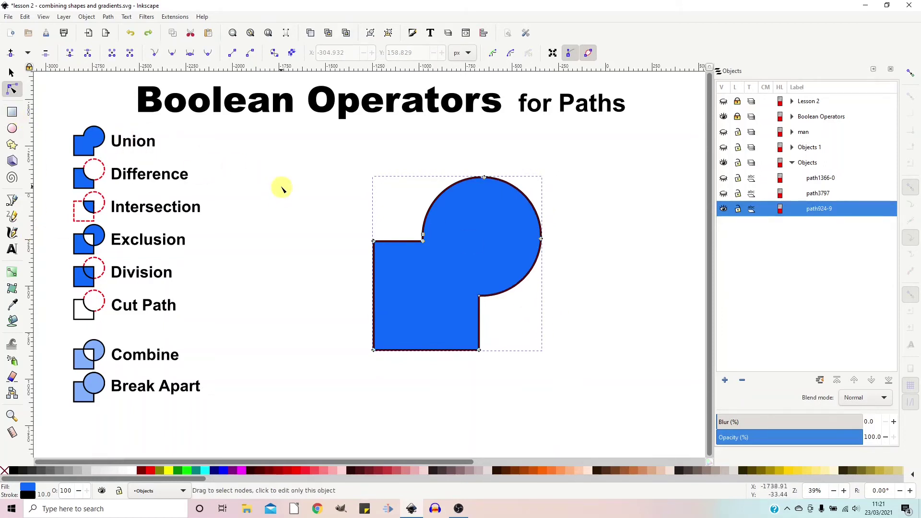
key(ctrl+z)
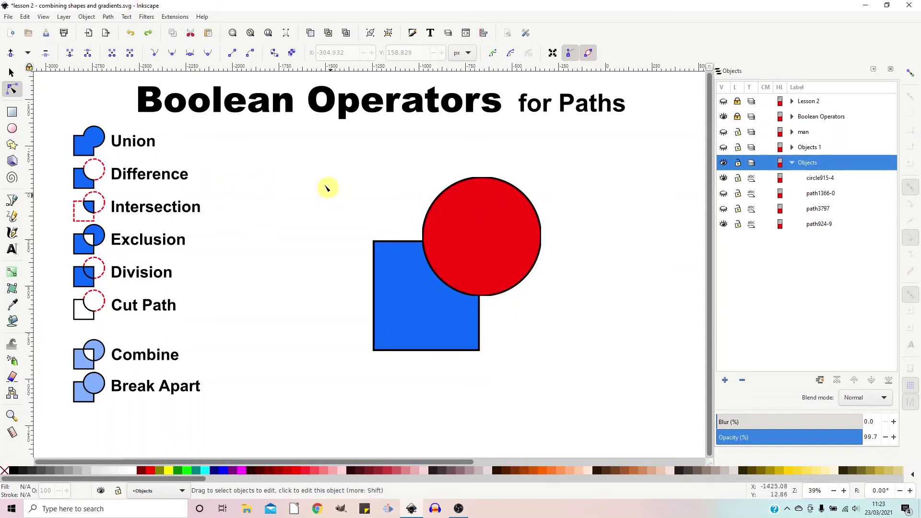
Cut the red circle out of the blue square with the Difference operation, and undo it
drag(318, 168, 589, 373)
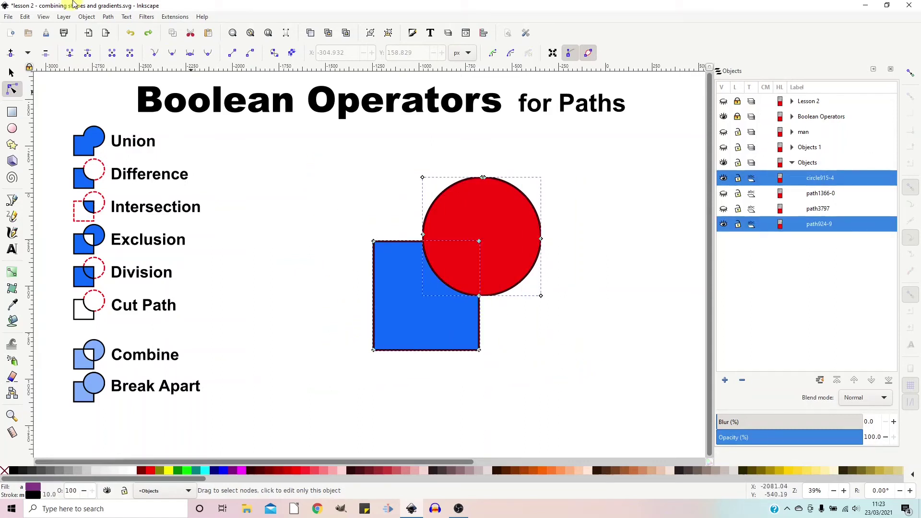
click(108, 18)
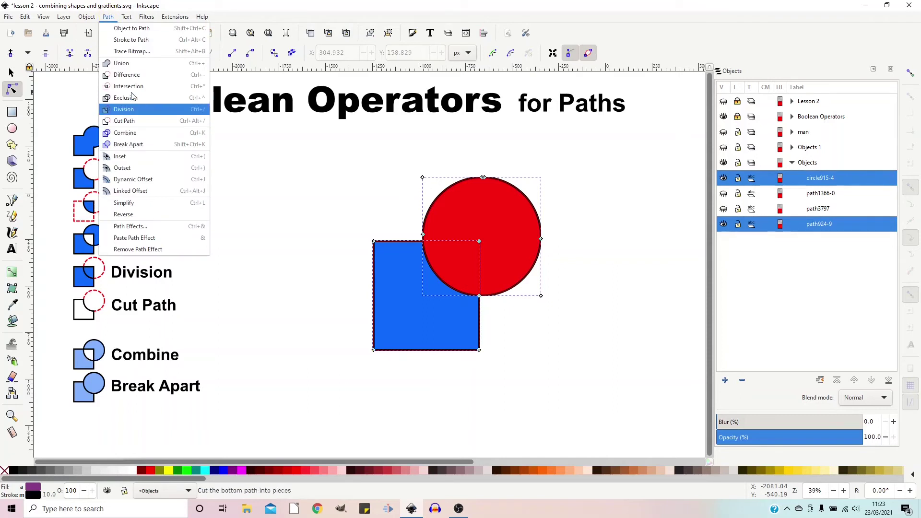
click(123, 73)
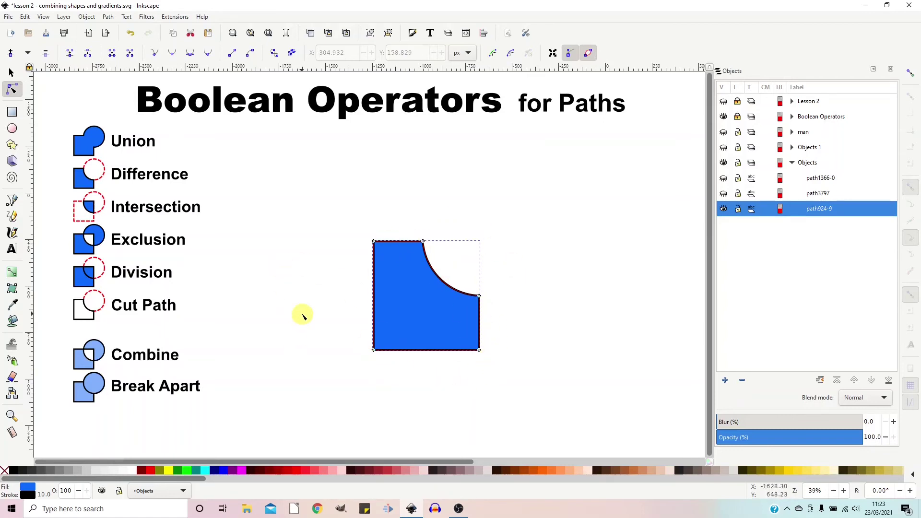
key(ctrl+z)
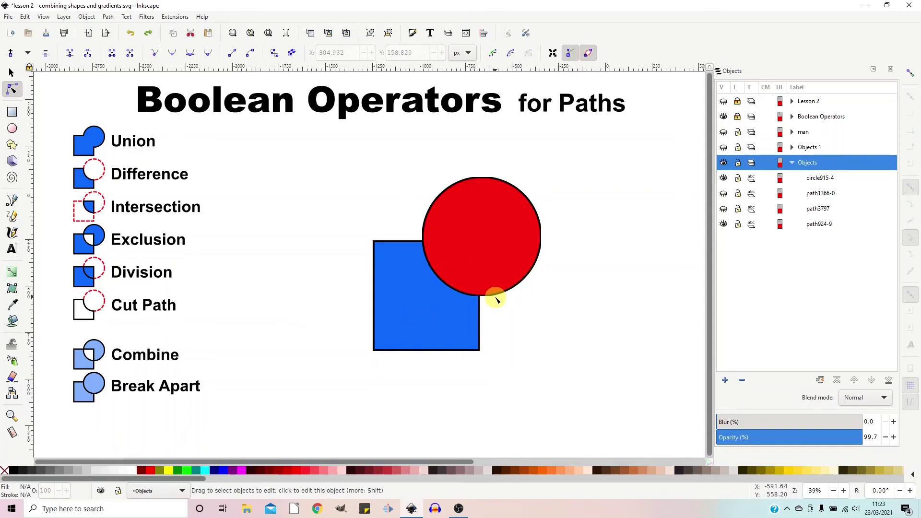
Lower the red circle to the bottom of the stacking order, behind the blue square
drag(506, 228, 491, 210)
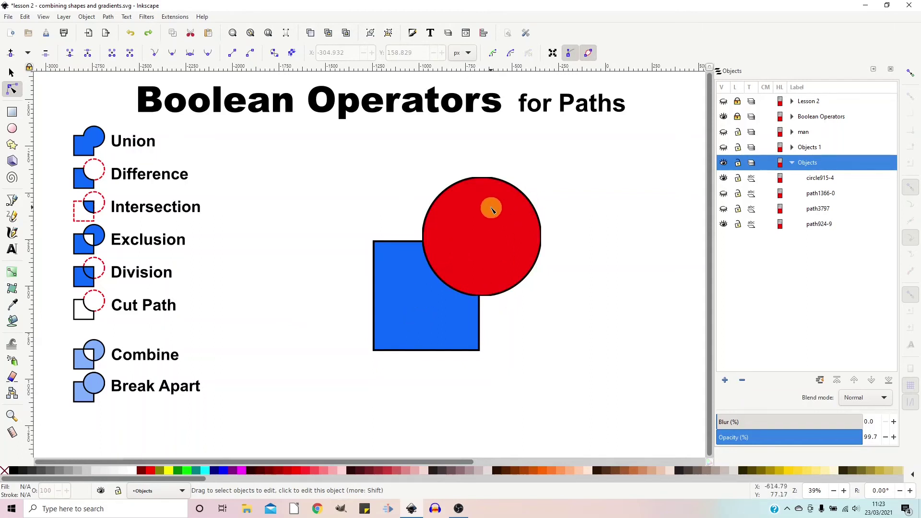
click(491, 210)
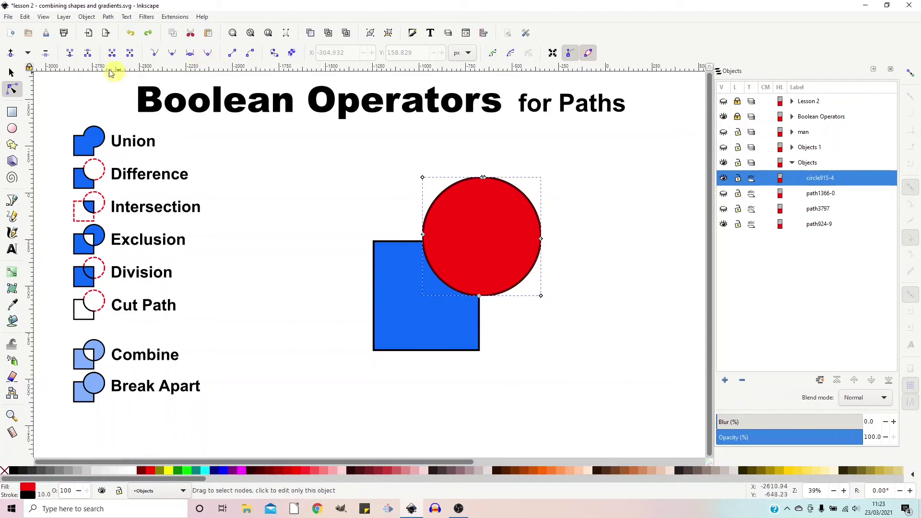
click(11, 73)
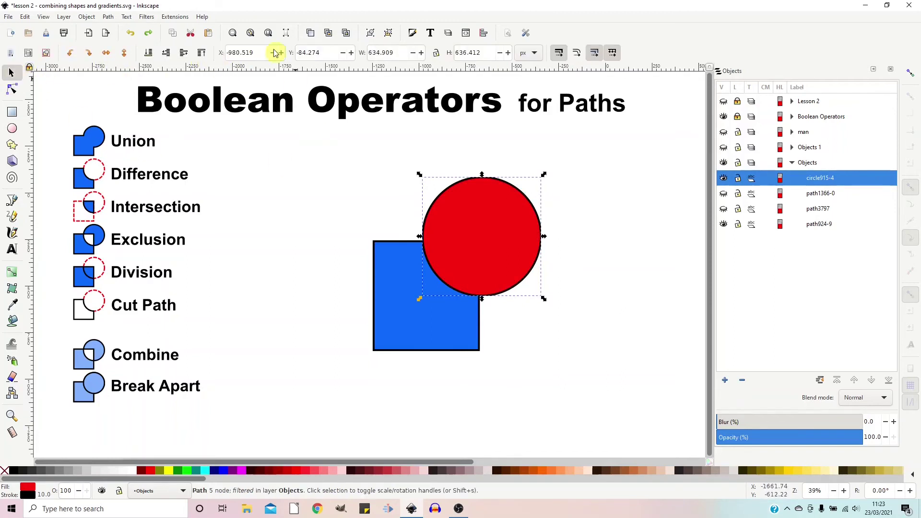
click(149, 52)
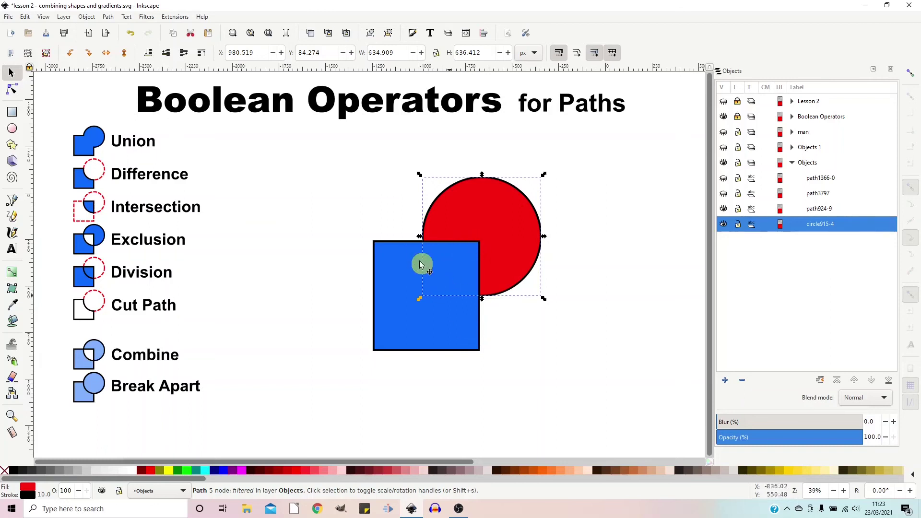
Cut the blue square out of the red circle with the Difference operation, and undo it
drag(328, 152, 594, 378)
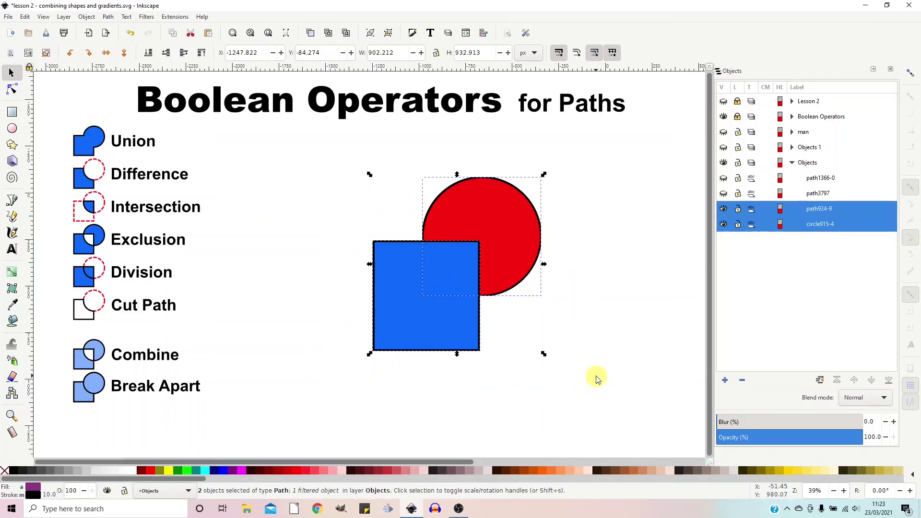
click(107, 17)
click(134, 80)
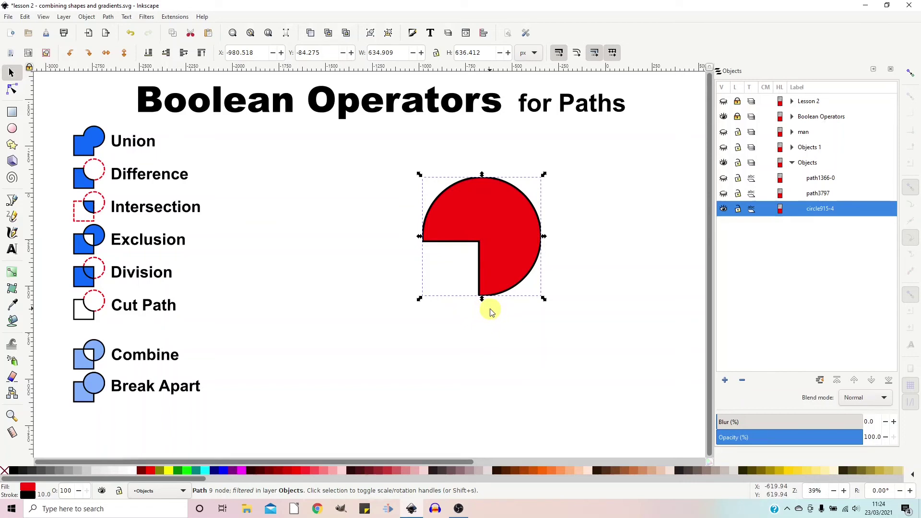
key(ctrl+z)
key(ctrl+z)
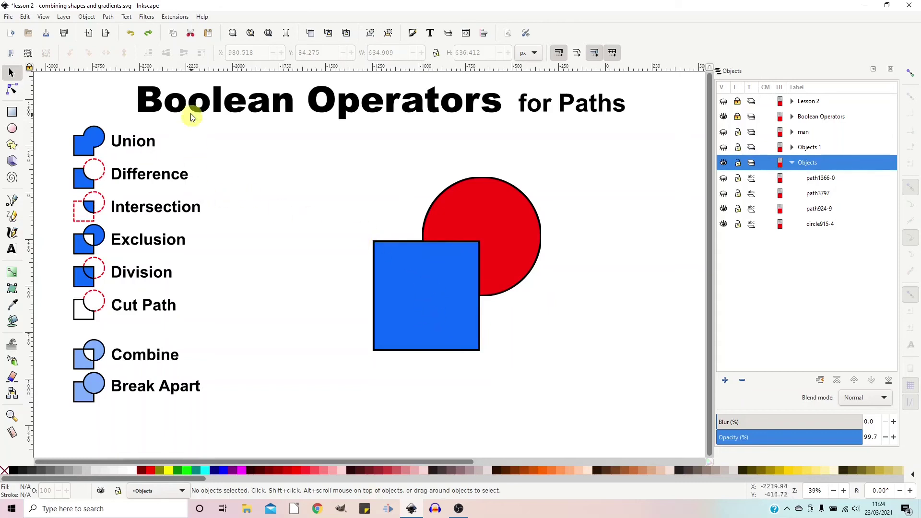
Reduce the red circle and the blue square to their overlapping area with the Intersection operation, and undo it
drag(311, 173, 493, 391)
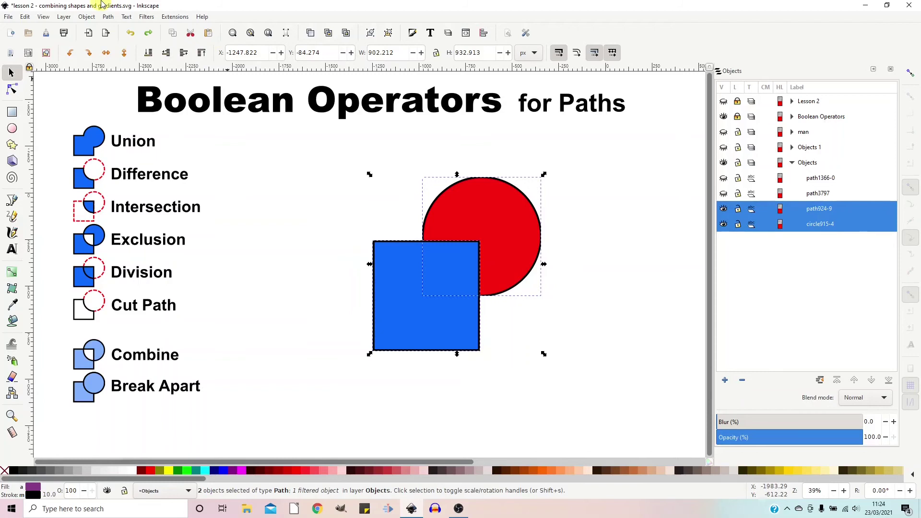
click(109, 17)
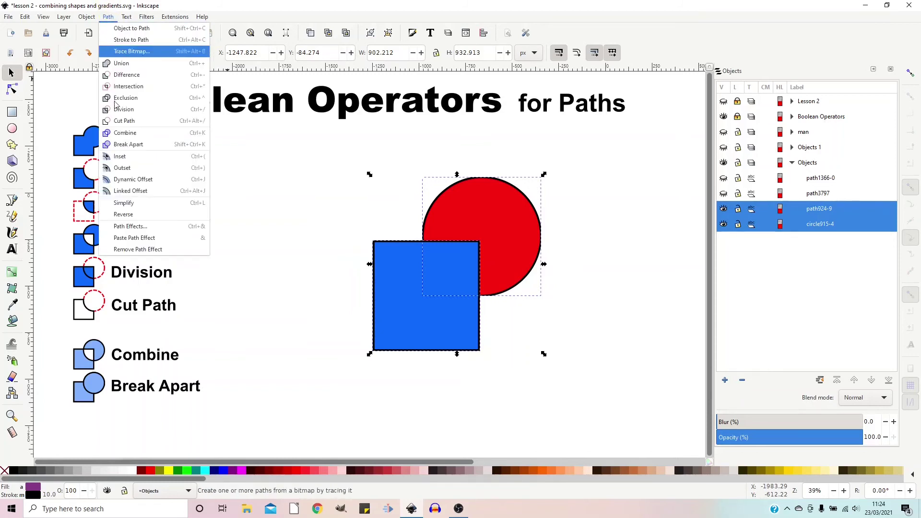
click(183, 49)
key(Down)
click(109, 16)
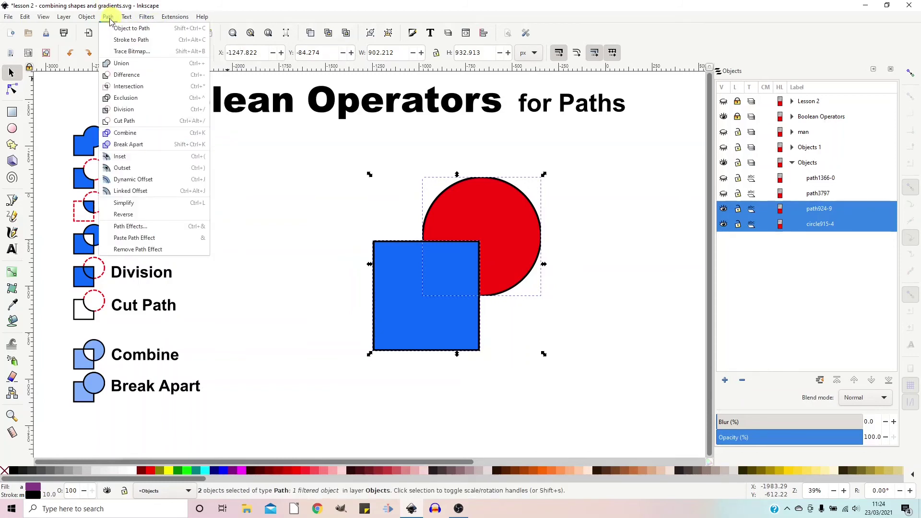
key(Escape)
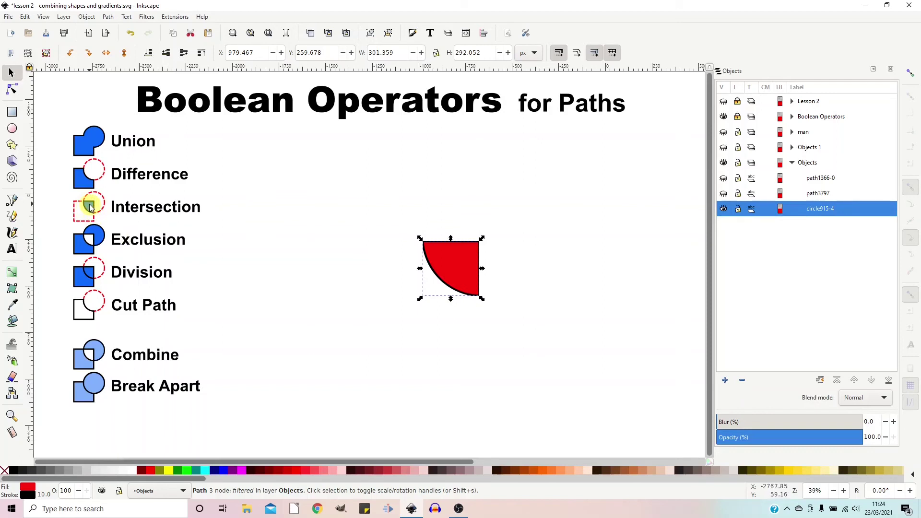
key(ctrl+z)
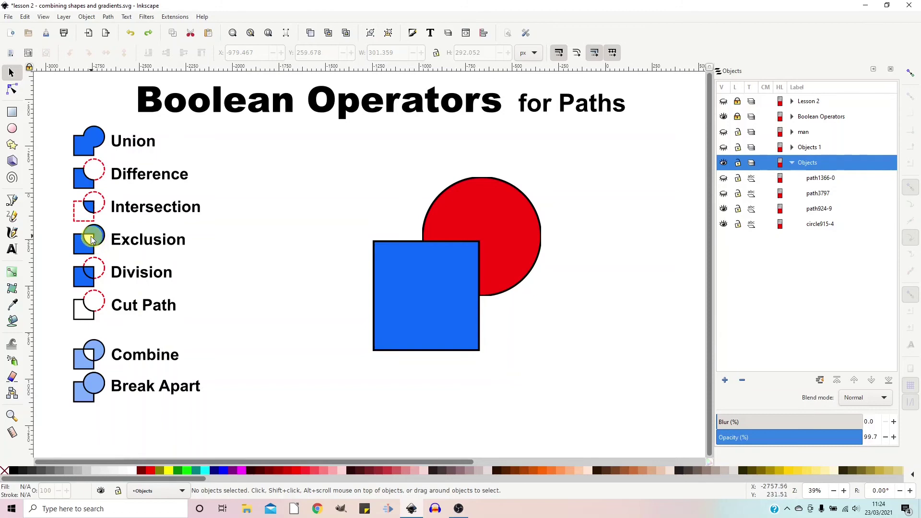
Apply the Exclusion operation to the red circle and the blue square together
drag(320, 168, 533, 377)
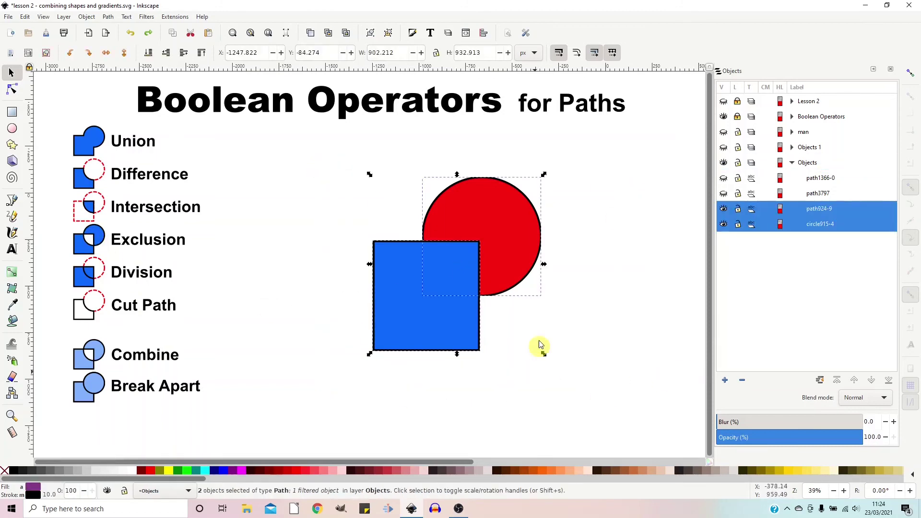
click(111, 17)
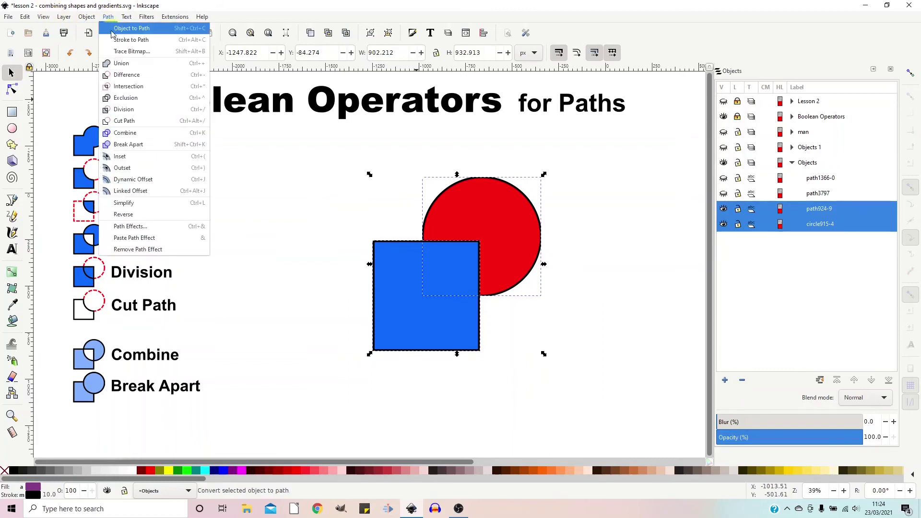
click(134, 101)
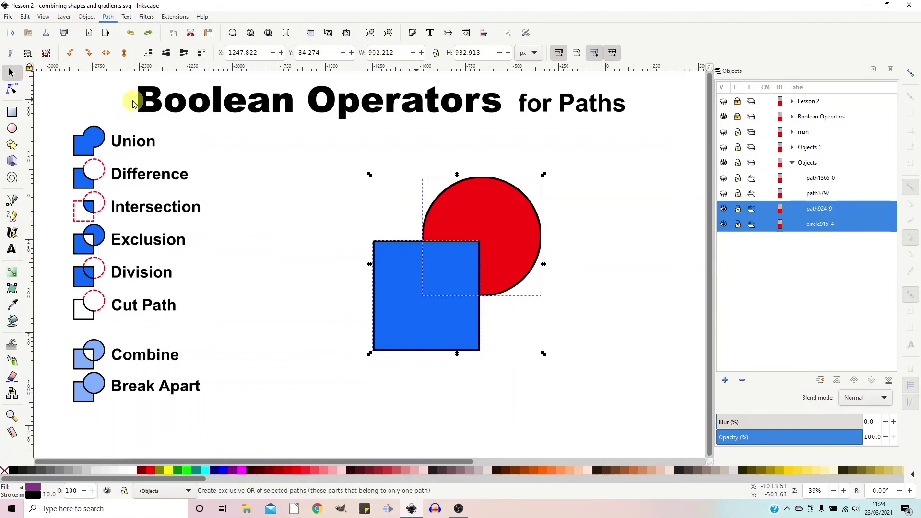
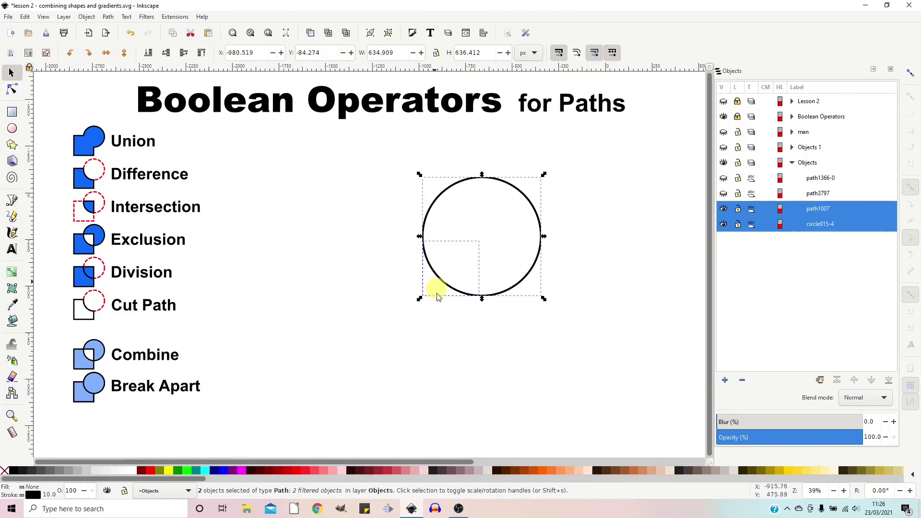
Pull the lower-left arc of the cut circle outline away from the rest, and undo the move and the path cut
click(470, 355)
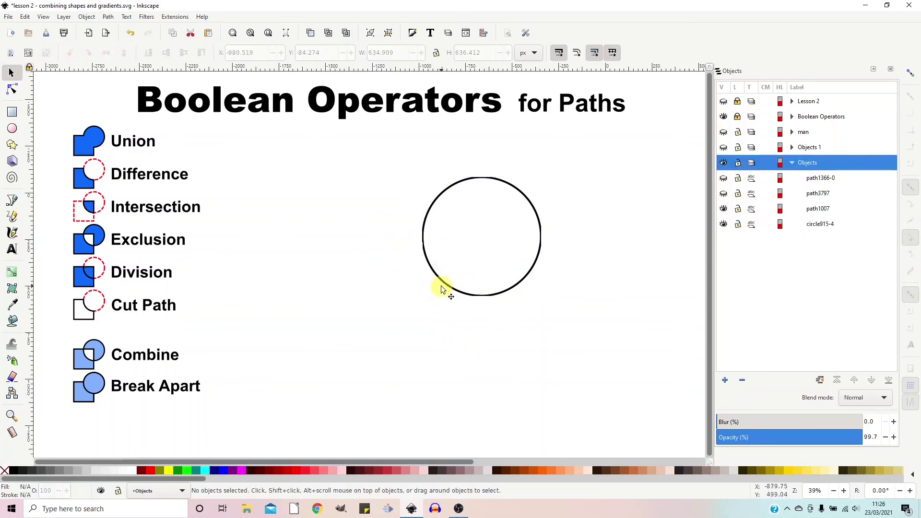
drag(441, 288, 413, 309)
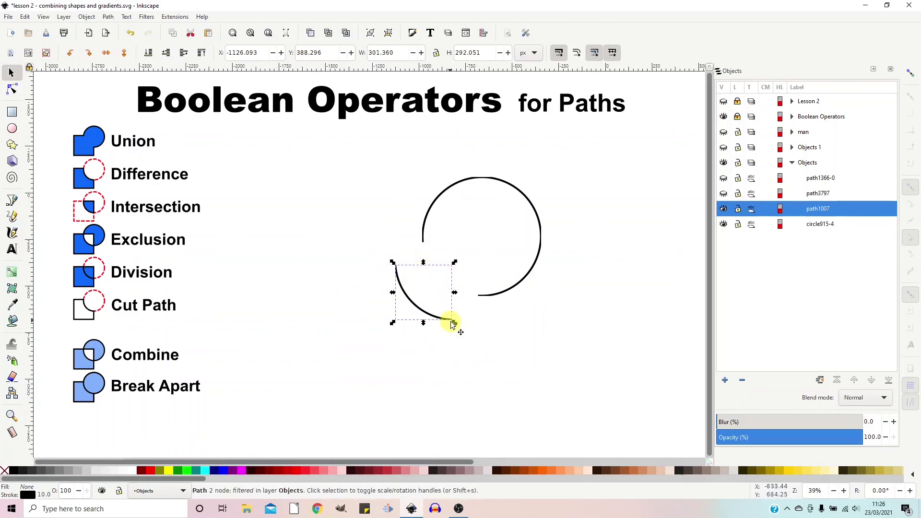
drag(423, 307, 422, 320)
key(ctrl+z)
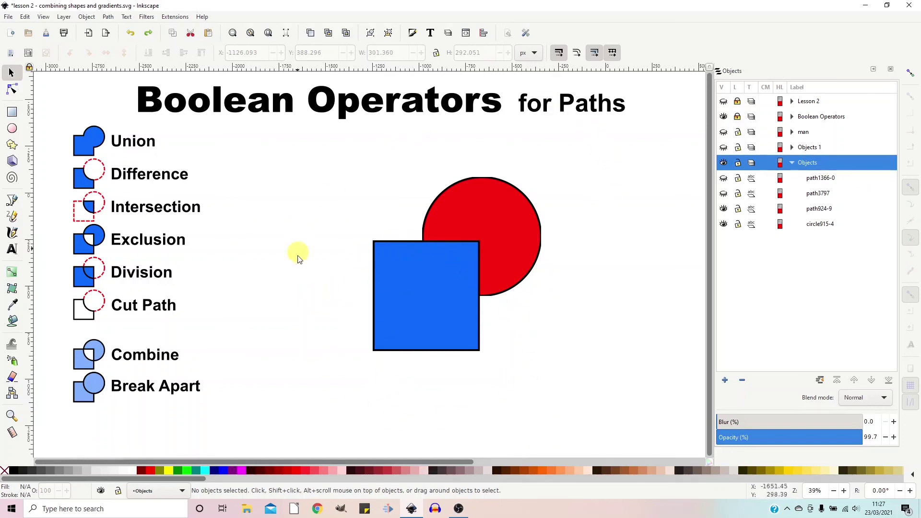
Merge the red circle and the blue square into one path with Combine, and deselect it
click(108, 17)
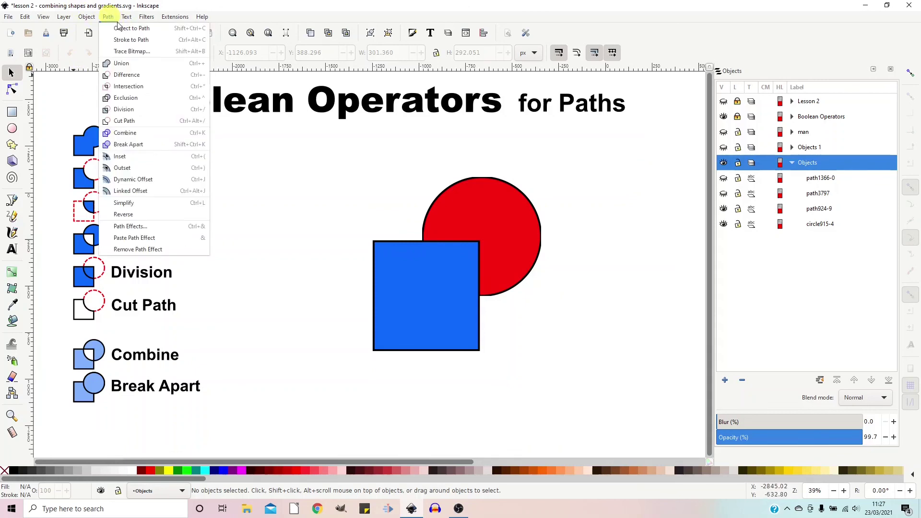
click(309, 184)
drag(315, 165, 610, 405)
click(108, 17)
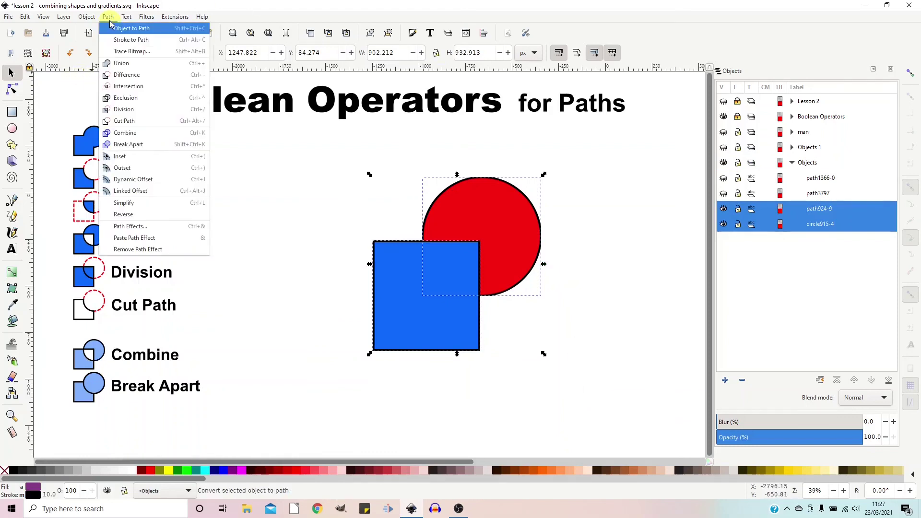
click(129, 132)
click(546, 268)
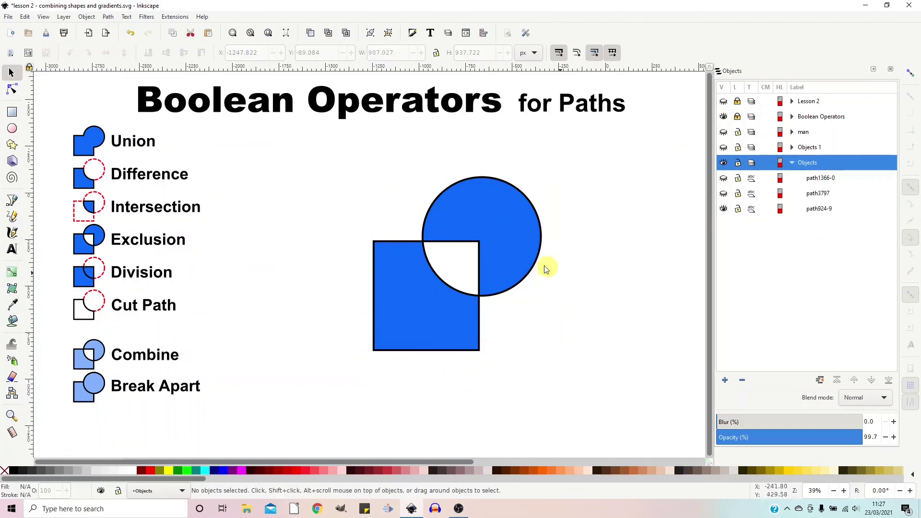